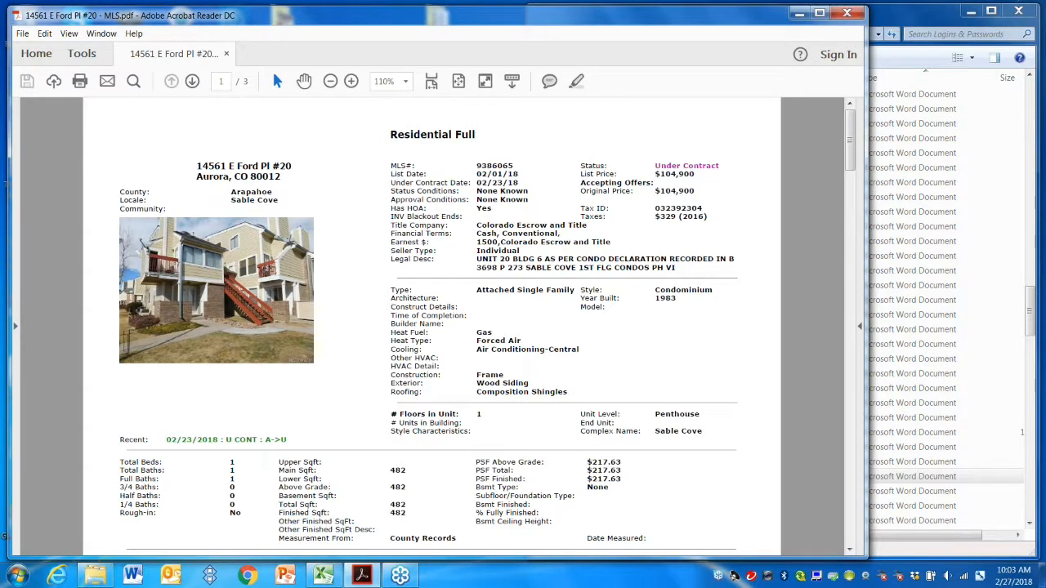
Highlight the property address, main square footage, locale, list price and contract status in the MLS listing to review them
drag(197, 166, 291, 167)
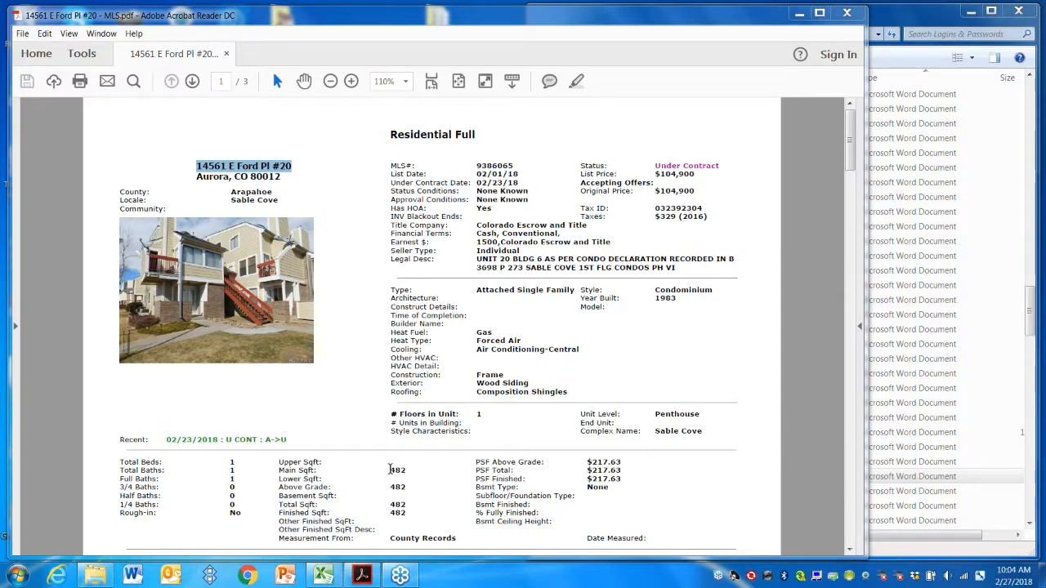
drag(390, 470, 408, 470)
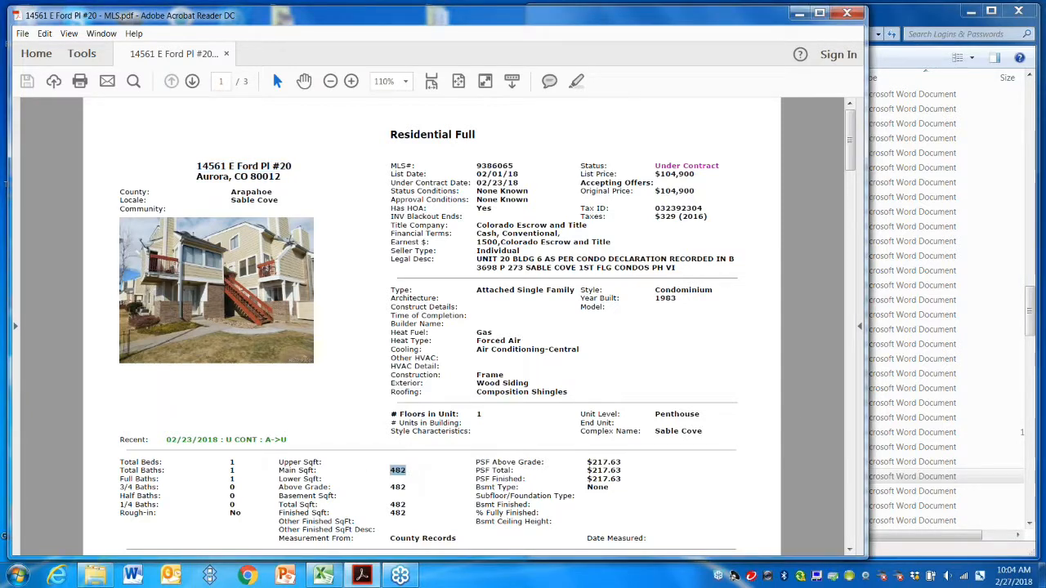
drag(230, 200, 278, 201)
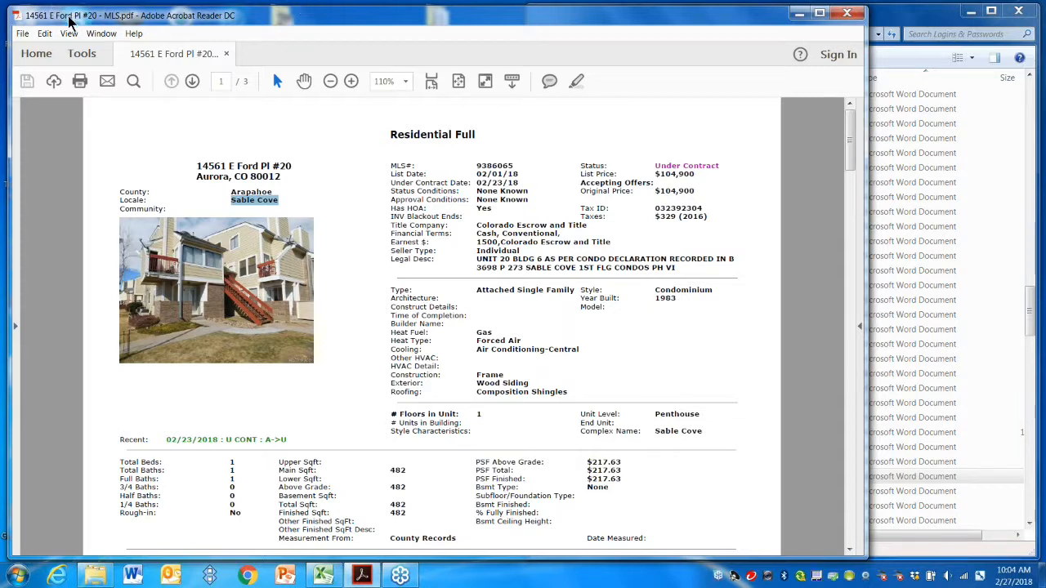
drag(655, 174, 694, 176)
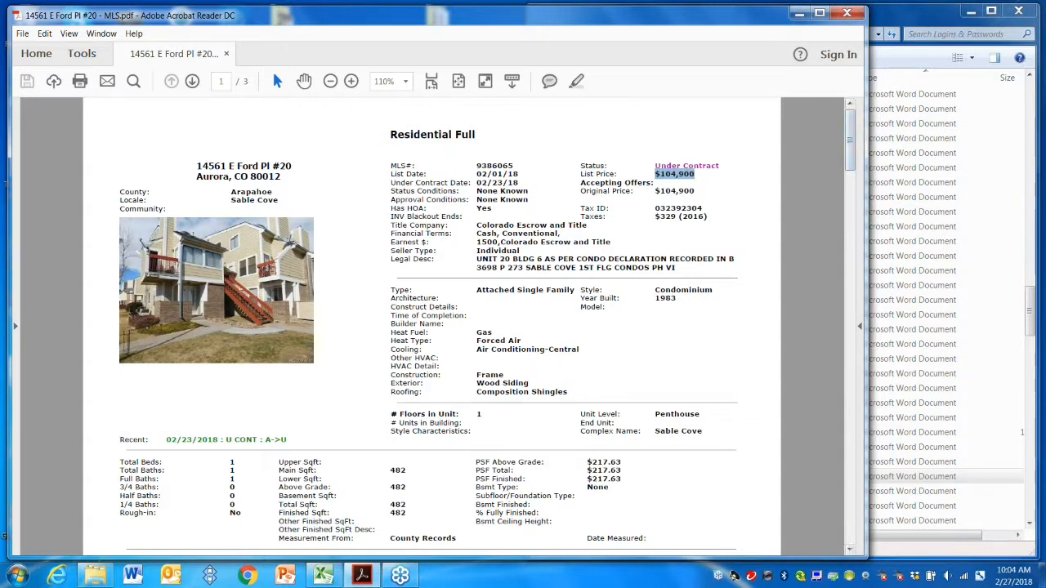
drag(654, 166, 721, 166)
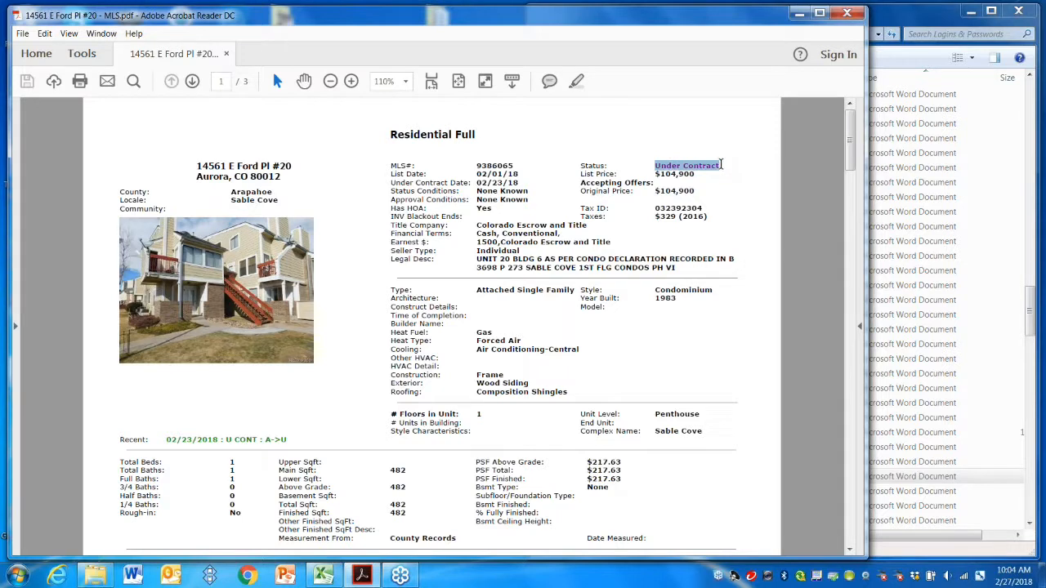
click(669, 175)
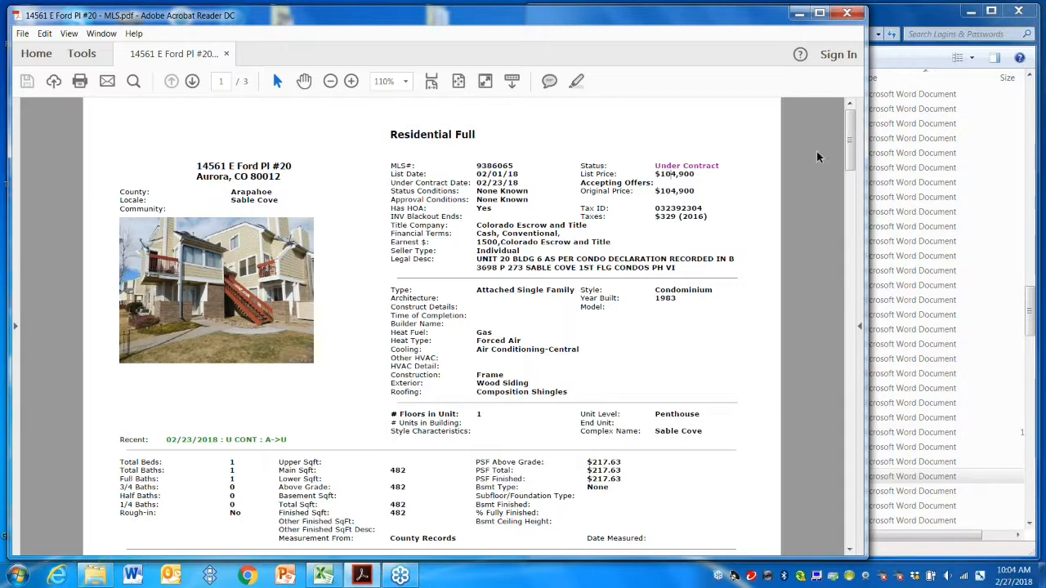
Review the rest of the MLS listing, highlighting the opening of the public remarks and "COMPLETELY REMODELED" in the broker remarks, and return to its first page
drag(852, 161, 850, 222)
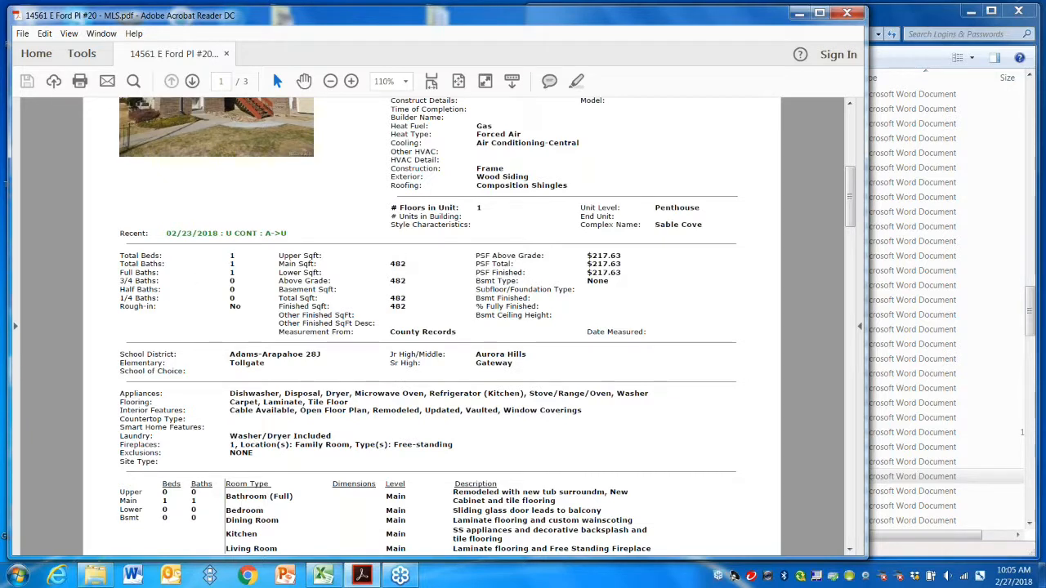
drag(850, 215, 856, 299)
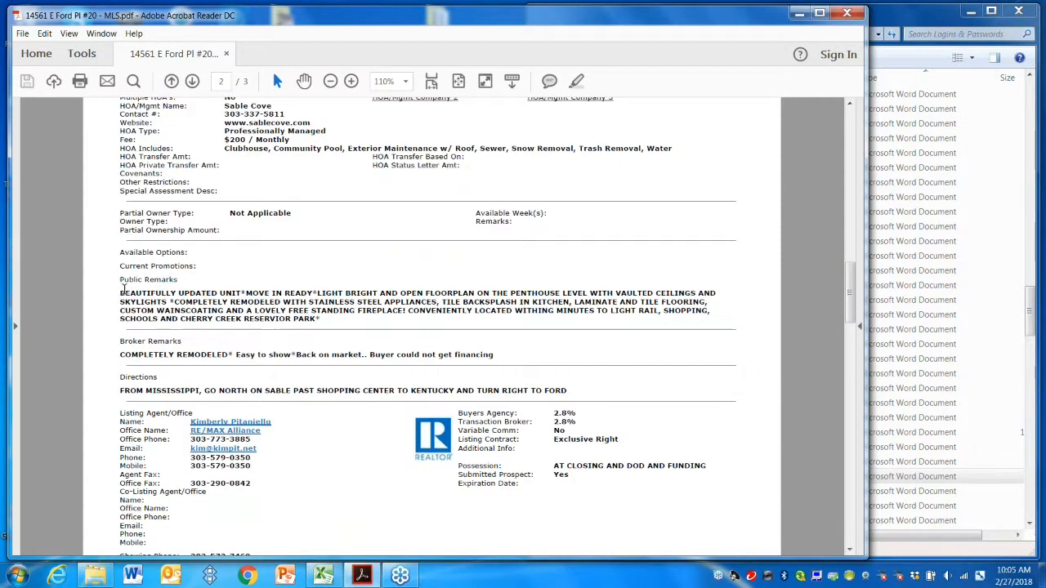
drag(120, 298, 312, 294)
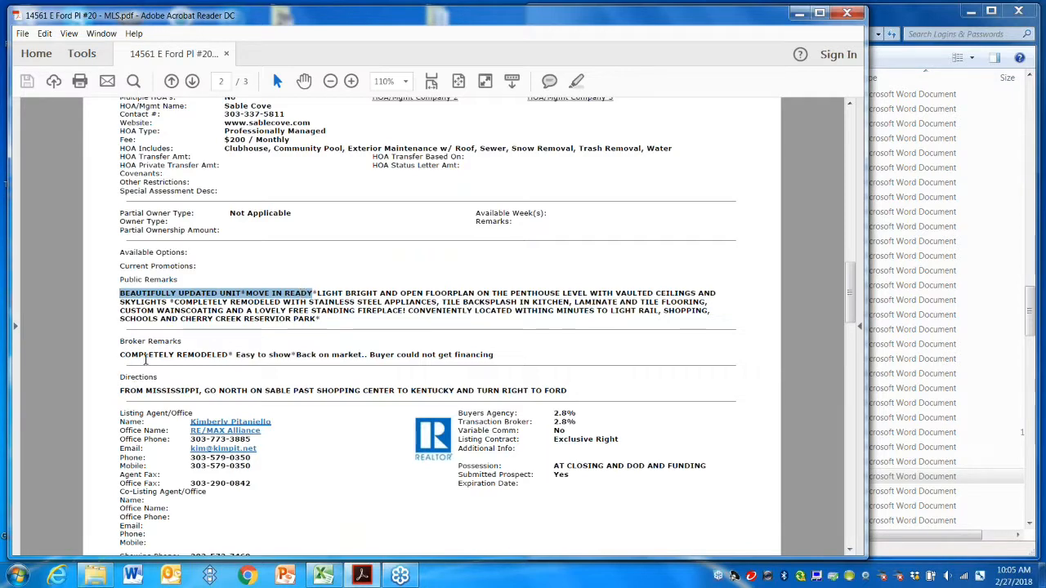
drag(121, 355, 229, 355)
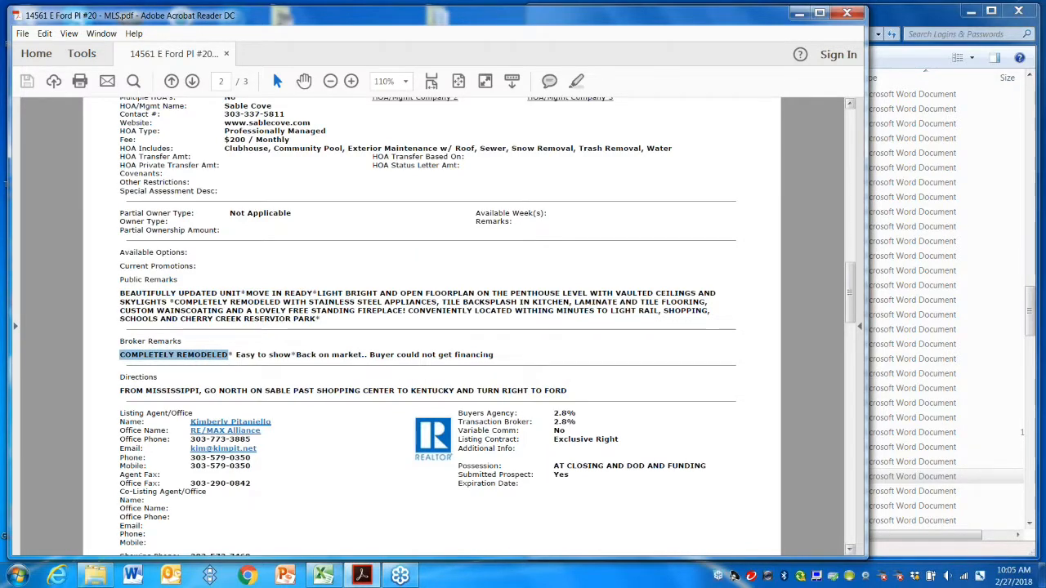
scroll(431, 327, down, 5)
drag(851, 389, 864, 131)
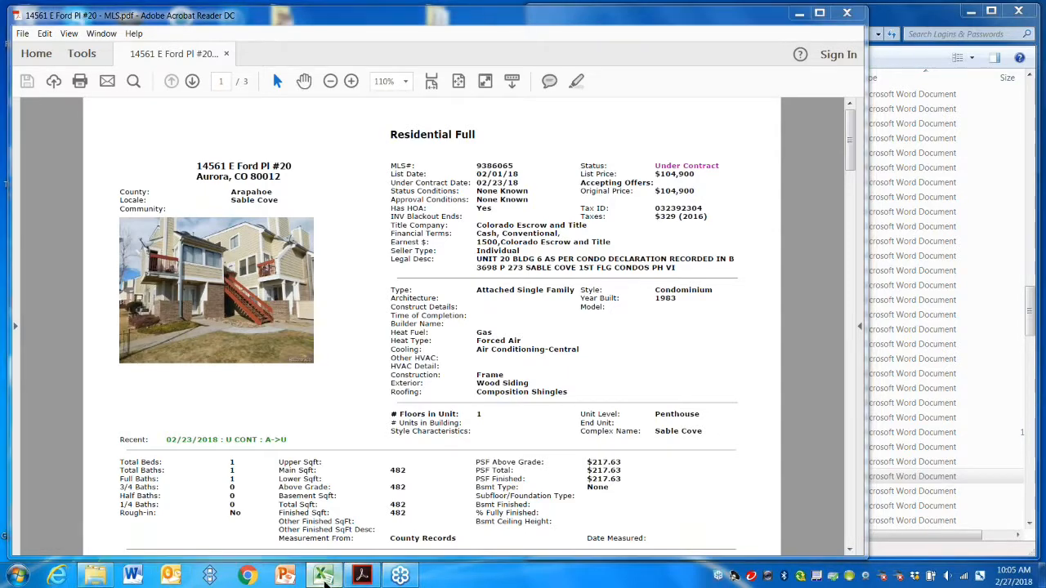
Switch to the property analysis spreadsheet in Excel and widen its window
click(324, 577)
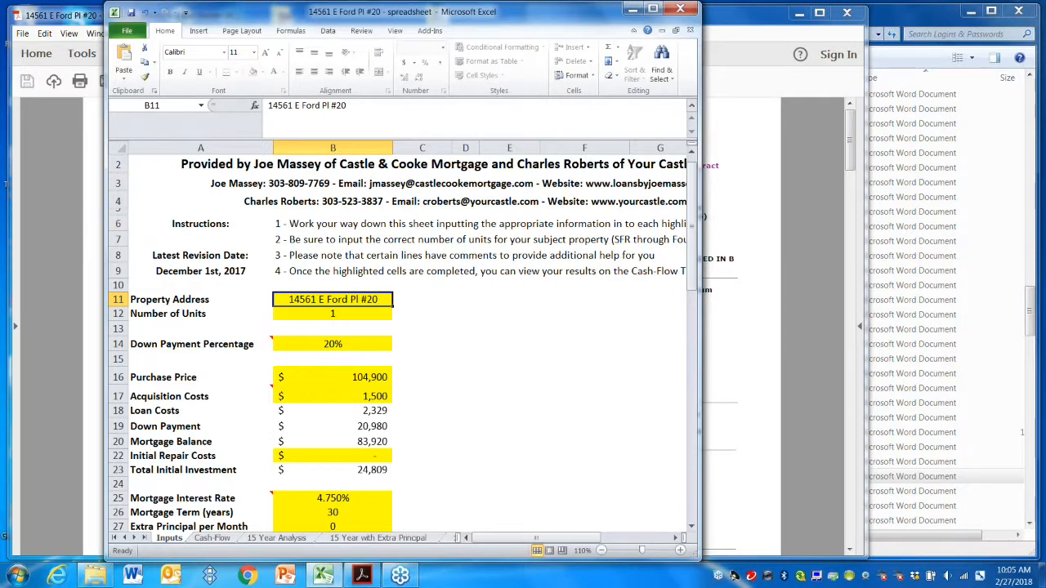
drag(61, 211, 9, 211)
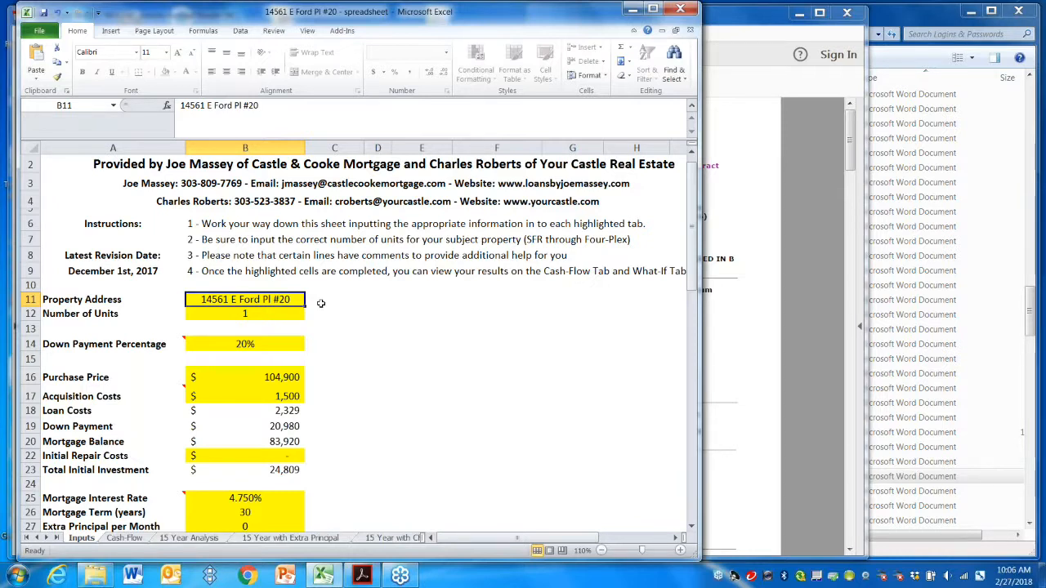
Inspect the property address and number of units entries on the Inputs sheet without changing them
click(230, 315)
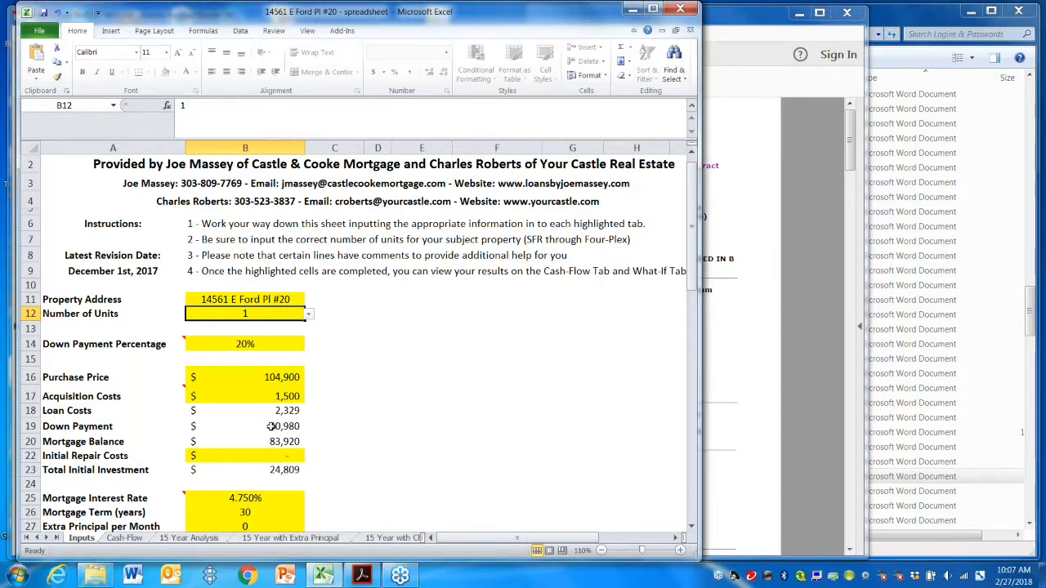
key(F2)
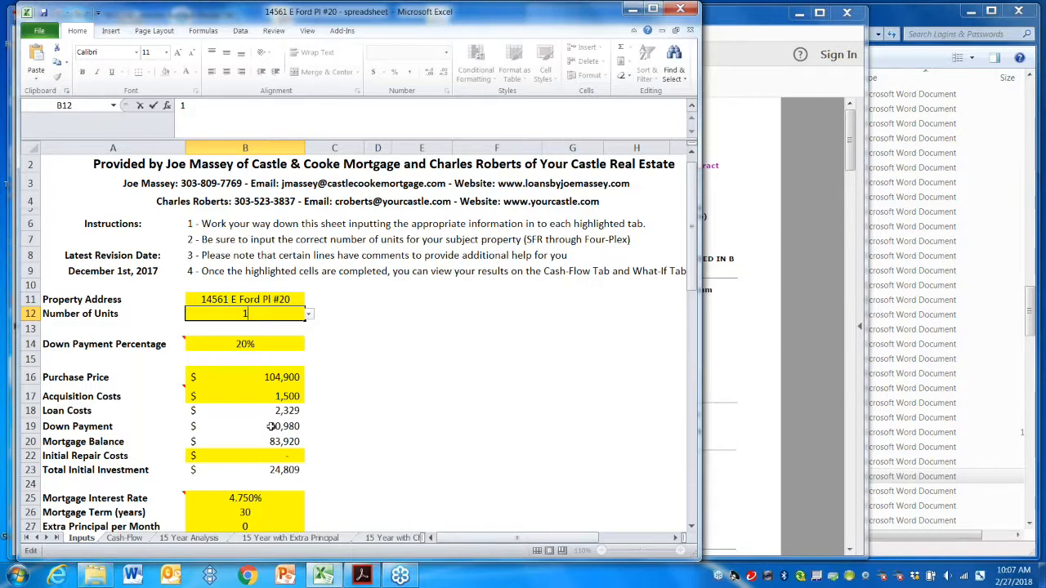
click(224, 299)
key(F2)
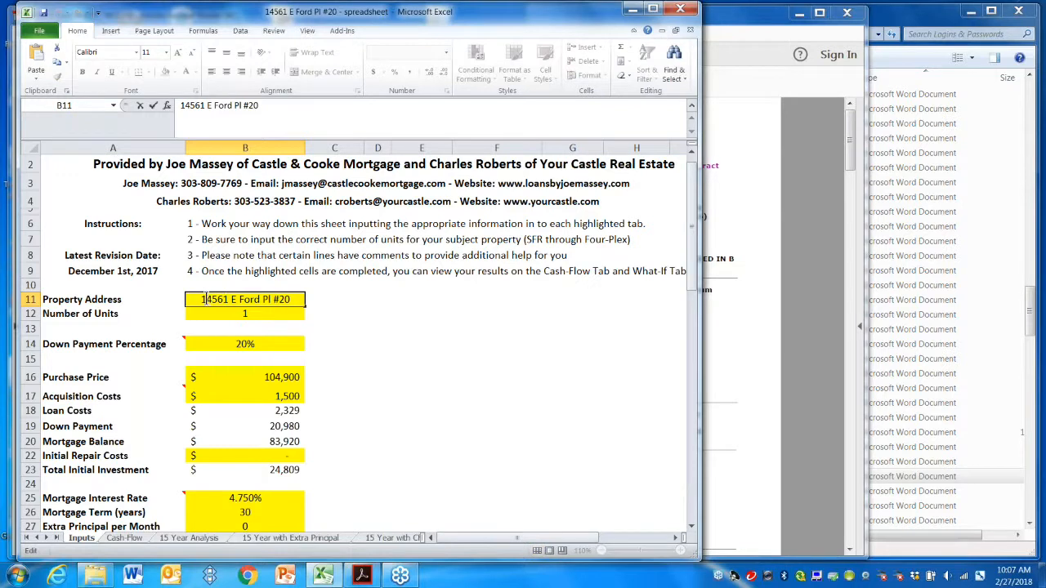
drag(201, 299, 300, 299)
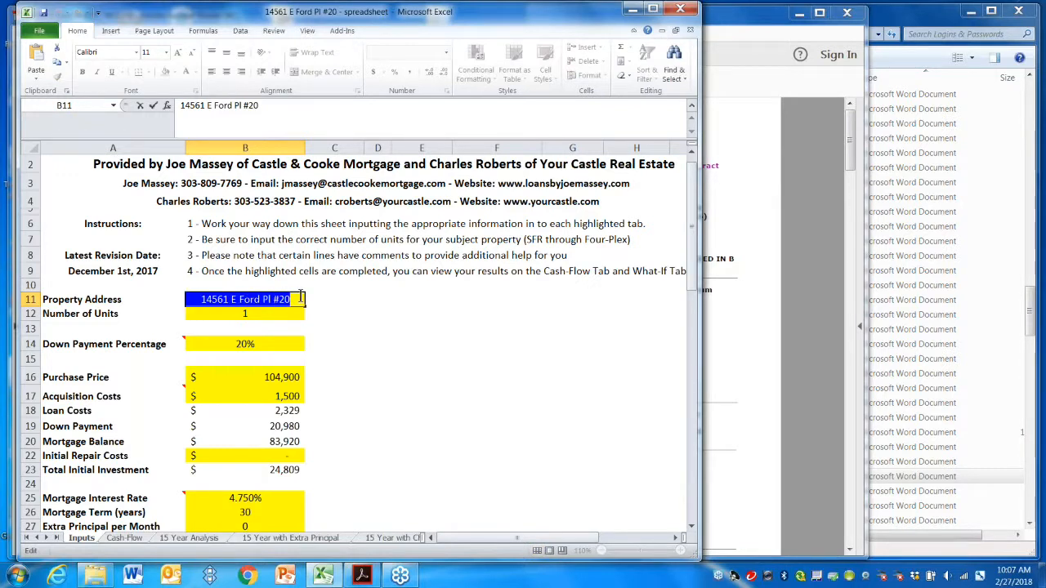
click(243, 315)
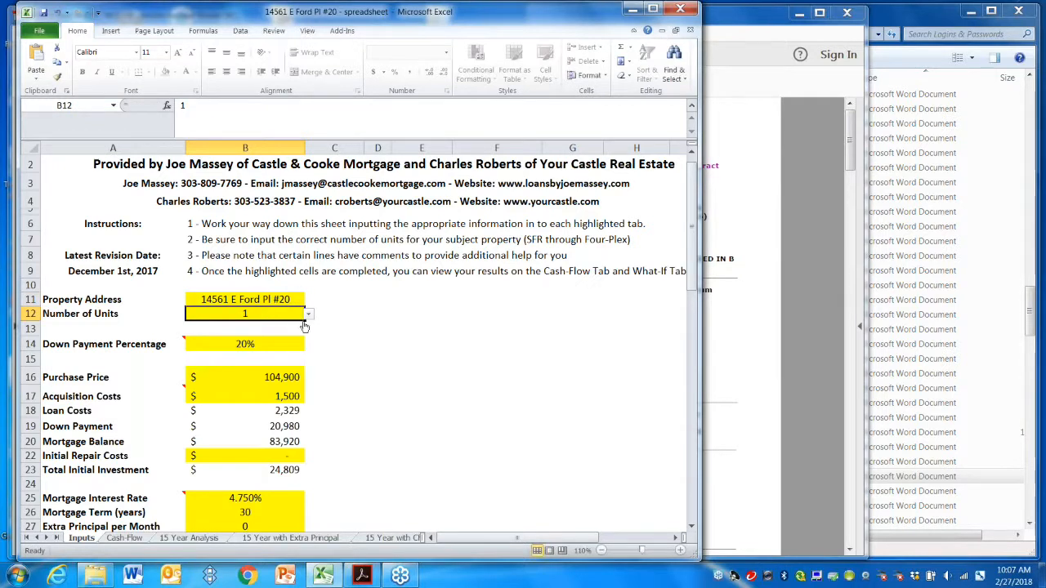
Try 2 as the number of units and restore the entry to 1
click(308, 315)
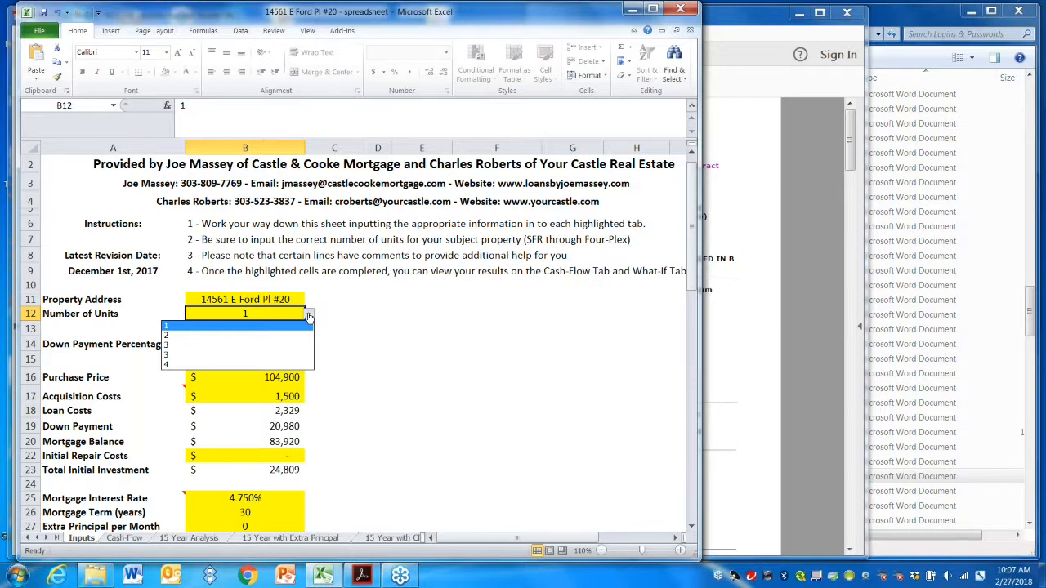
click(275, 336)
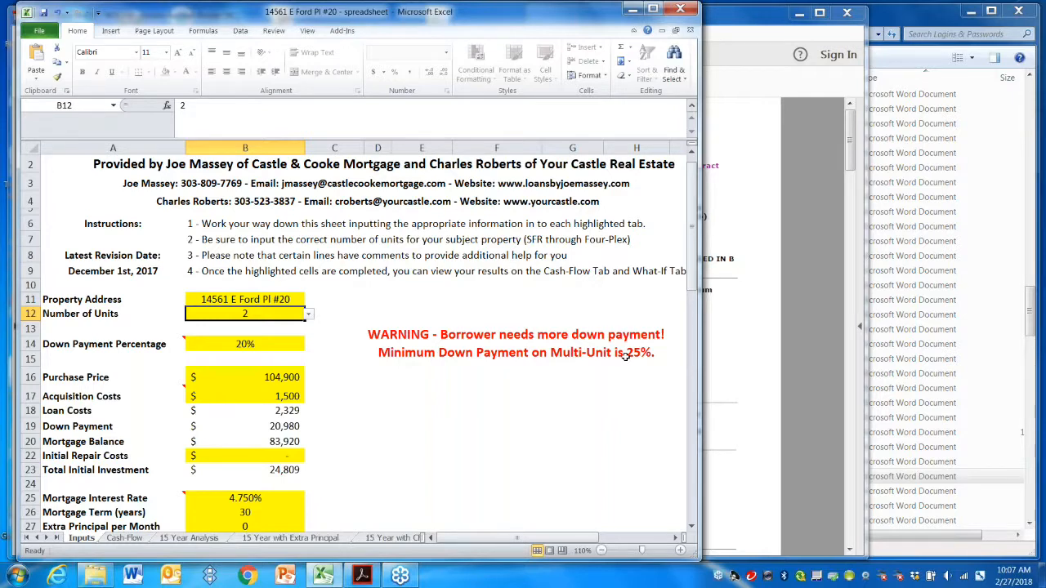
click(308, 316)
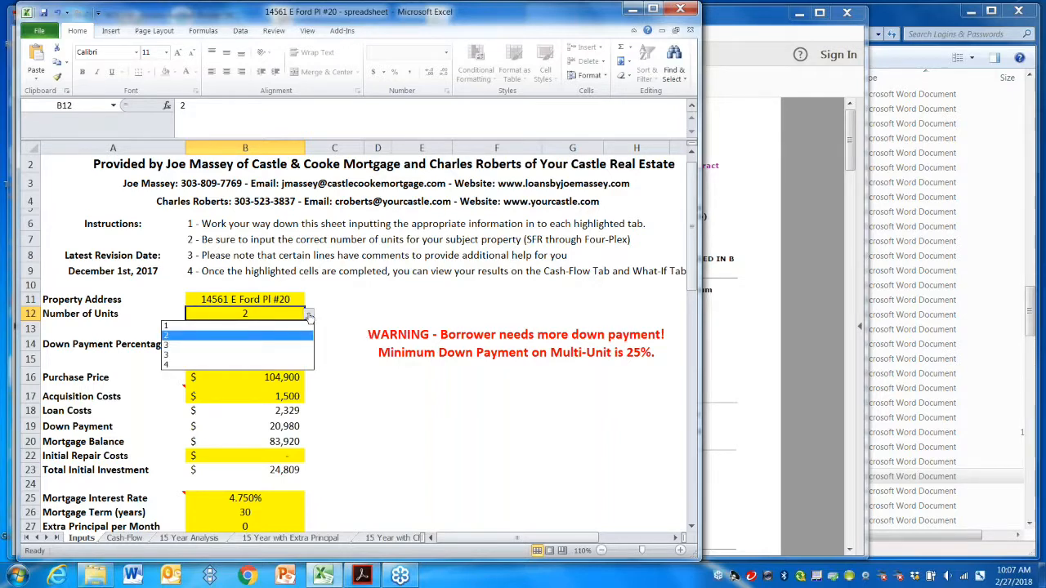
click(245, 326)
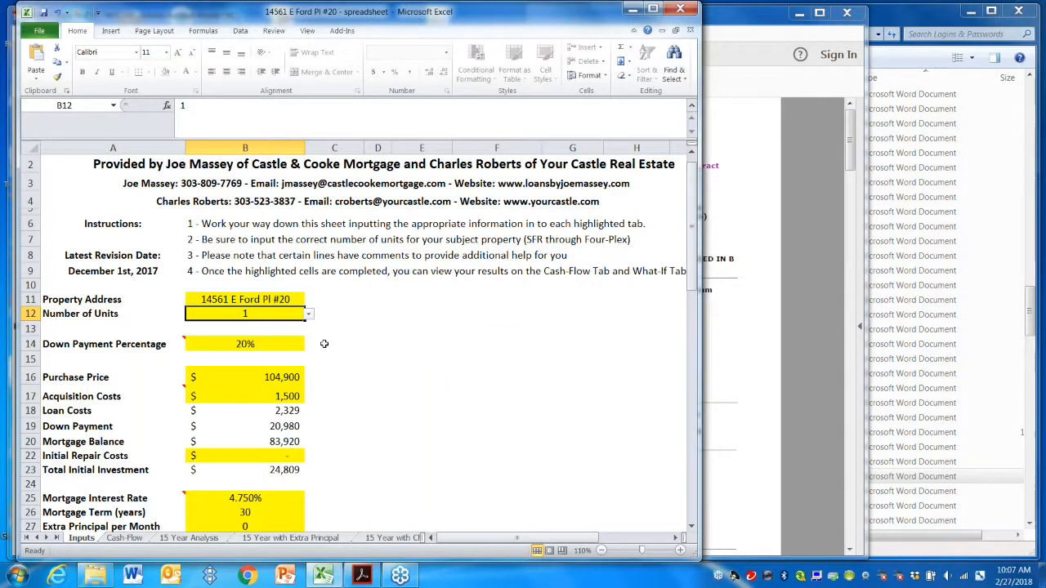
Try a down payment percentage of 15% and restore it to 20%
click(261, 345)
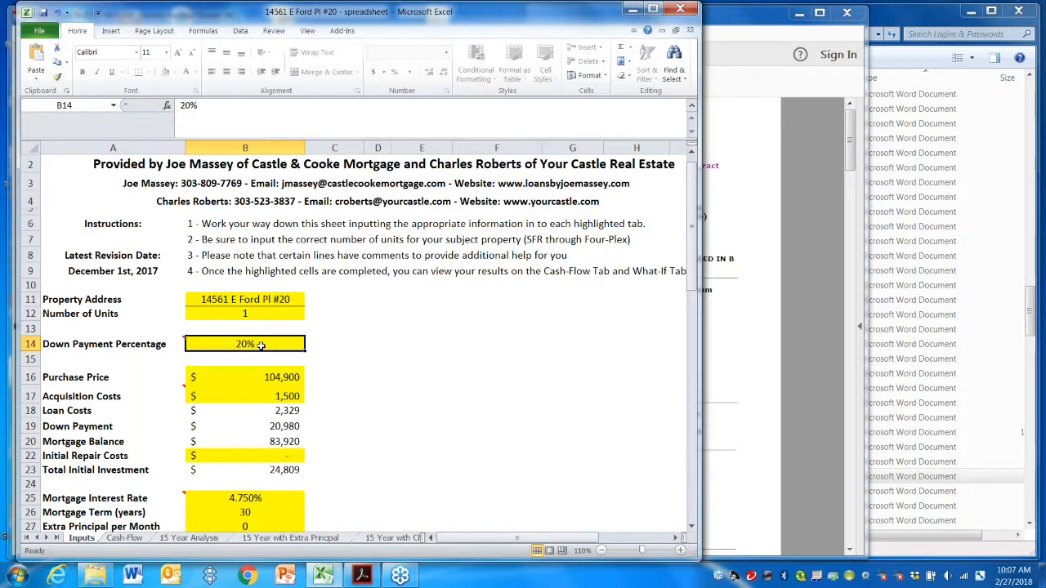
text(15)
key(Return)
click(216, 342)
mouse_move(188, 339)
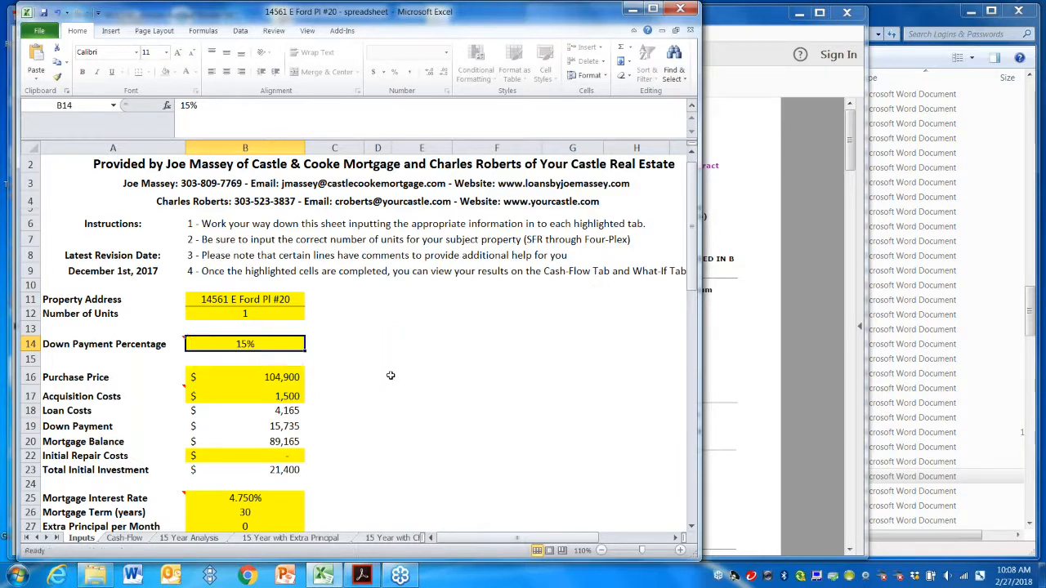
text(20)
key(Return)
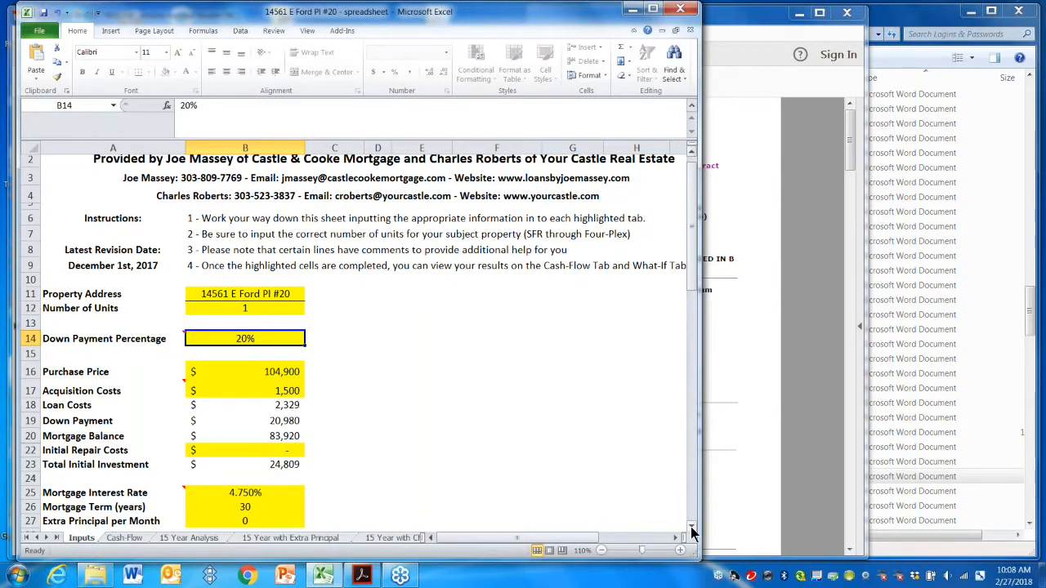
Examine the purchase price and acquisition costs entries, including the comment attached to the acquisition costs cell
scroll(271, 281, down, 2)
click(272, 281)
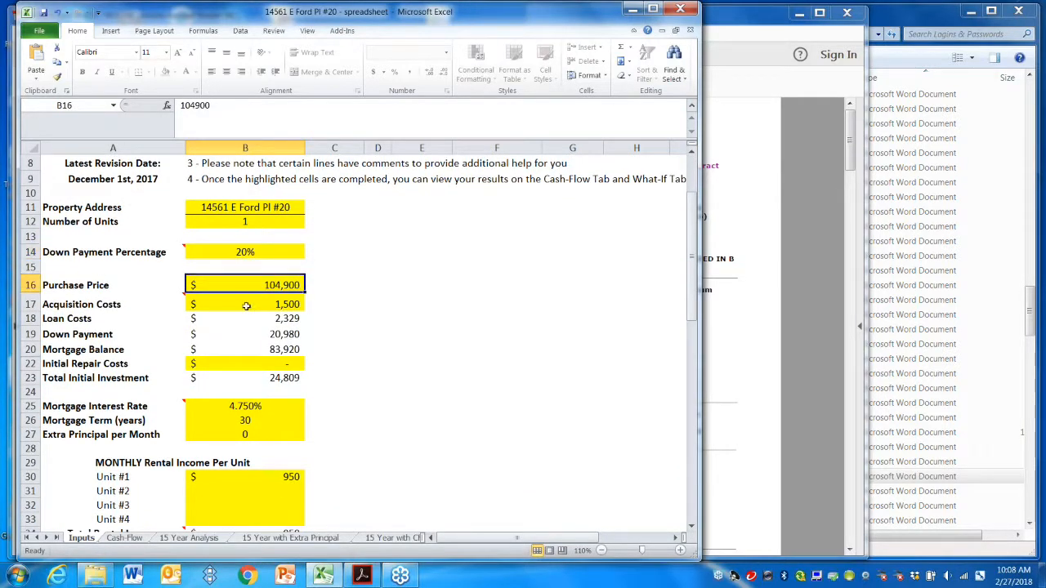
click(242, 306)
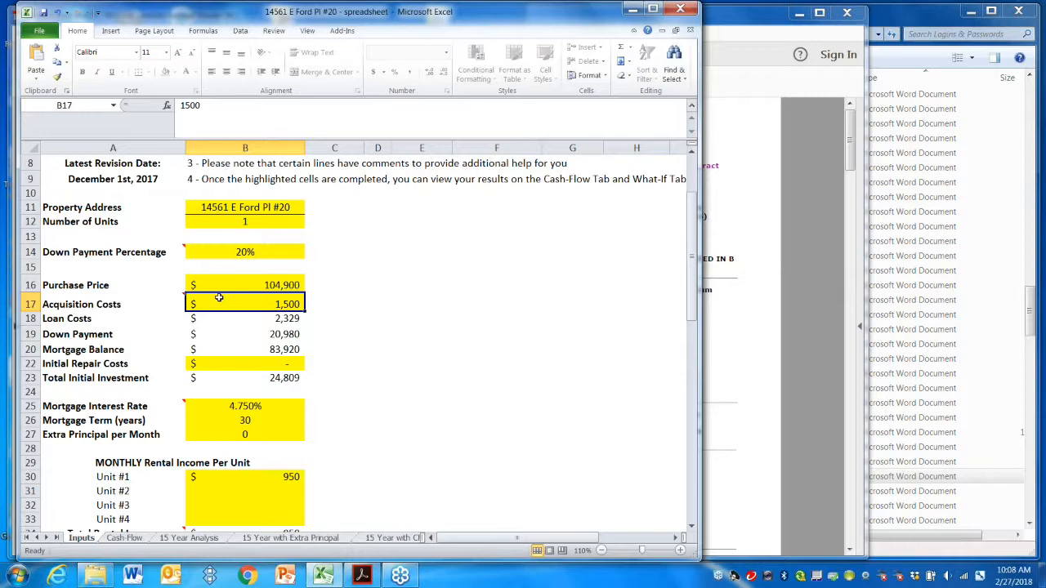
mouse_move(183, 296)
key(F2)
key(Escape)
key(F2)
key(Escape)
key(F2)
key(Escape)
key(F2)
key(Escape)
click(830, 369)
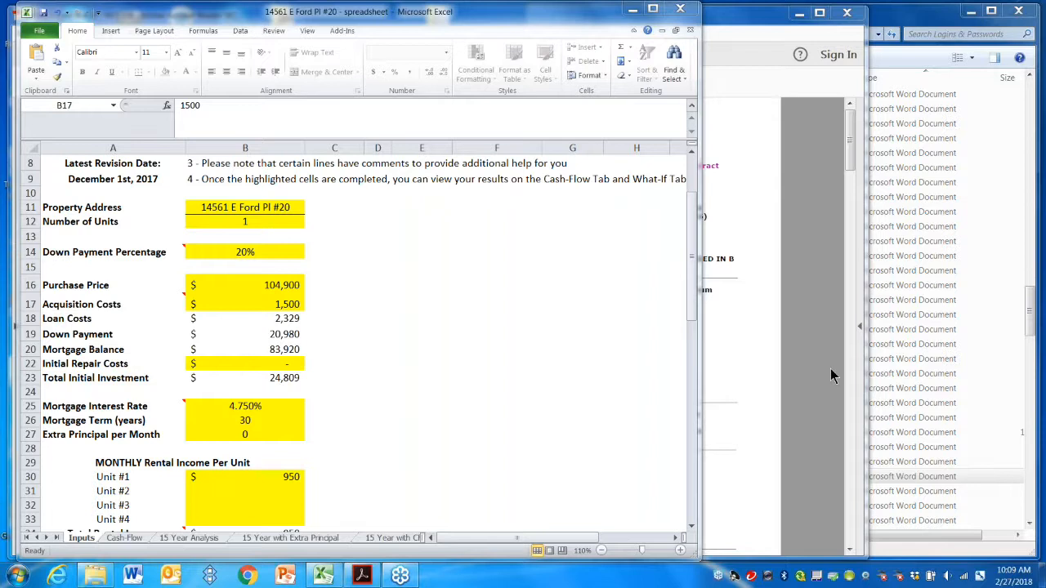
click(186, 300)
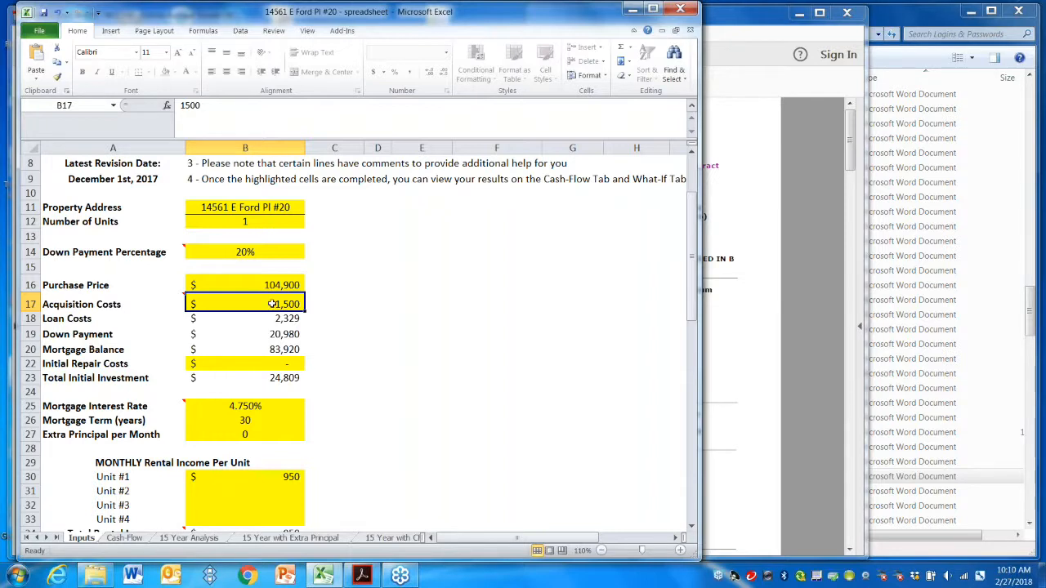
click(842, 371)
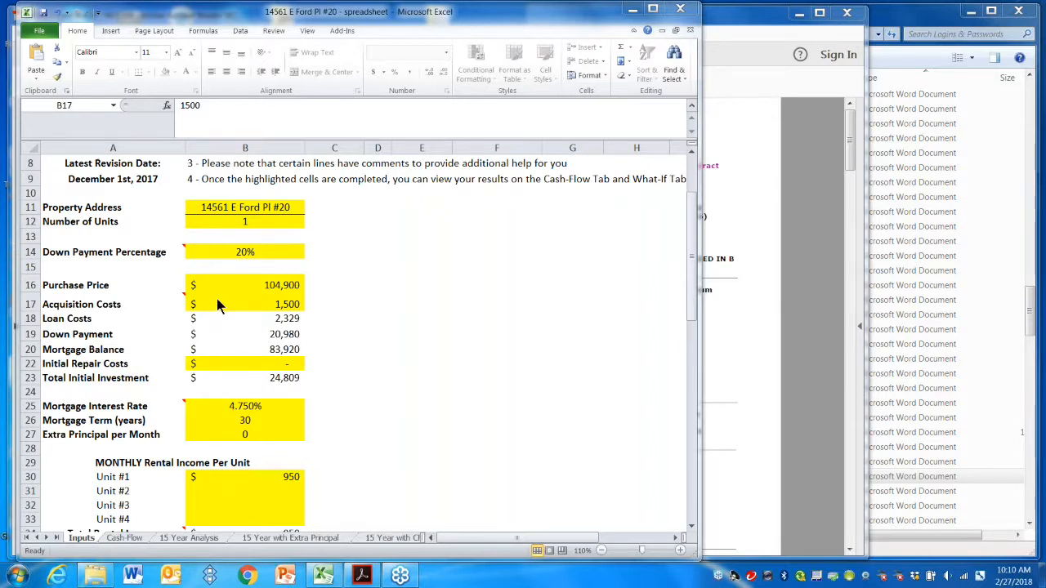
Try 10000 as the initial repair costs and clear that entry again
click(237, 364)
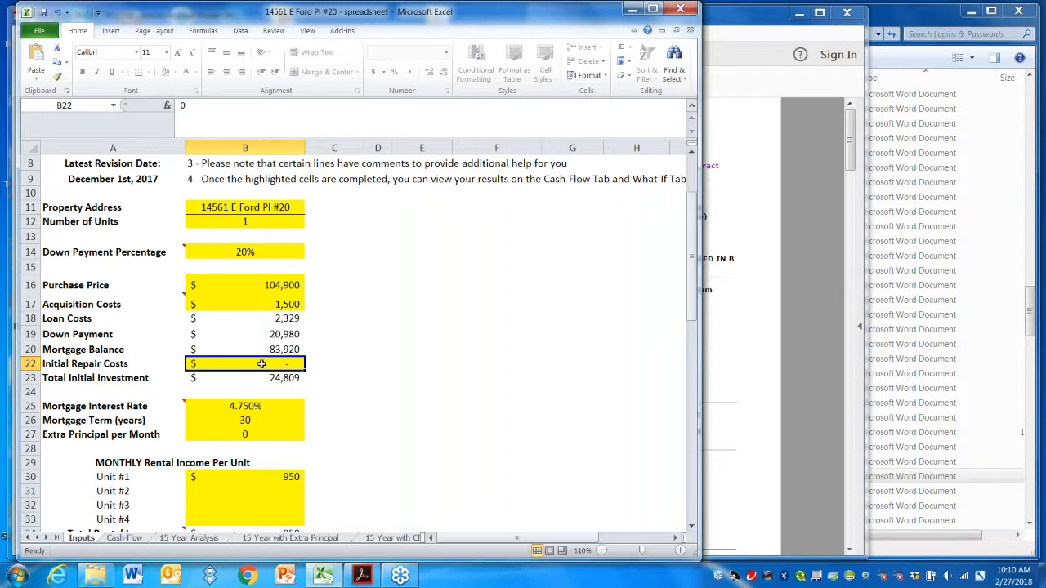
text(10000)
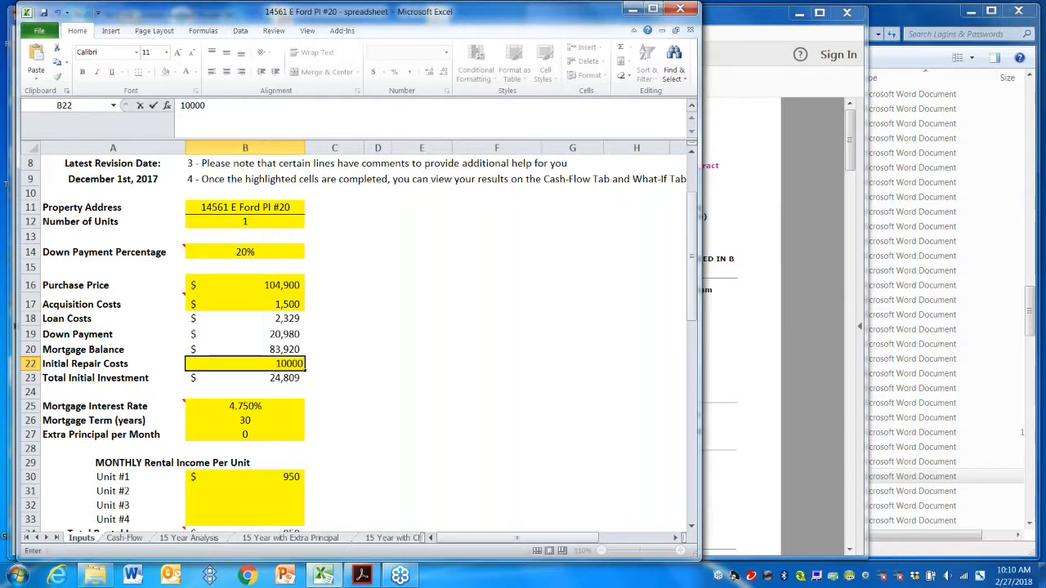
key(ctrl+Return)
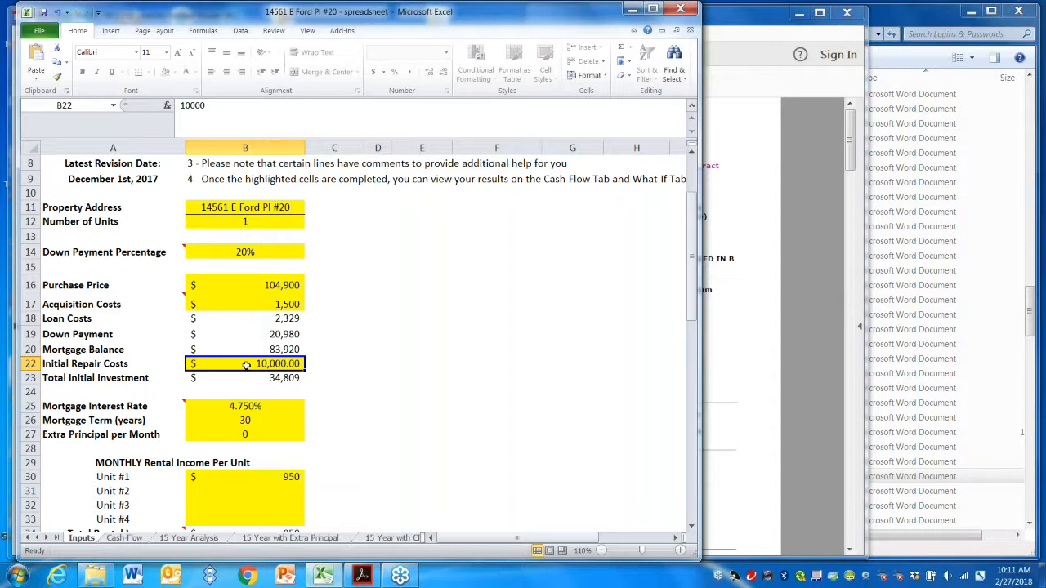
key(Delete)
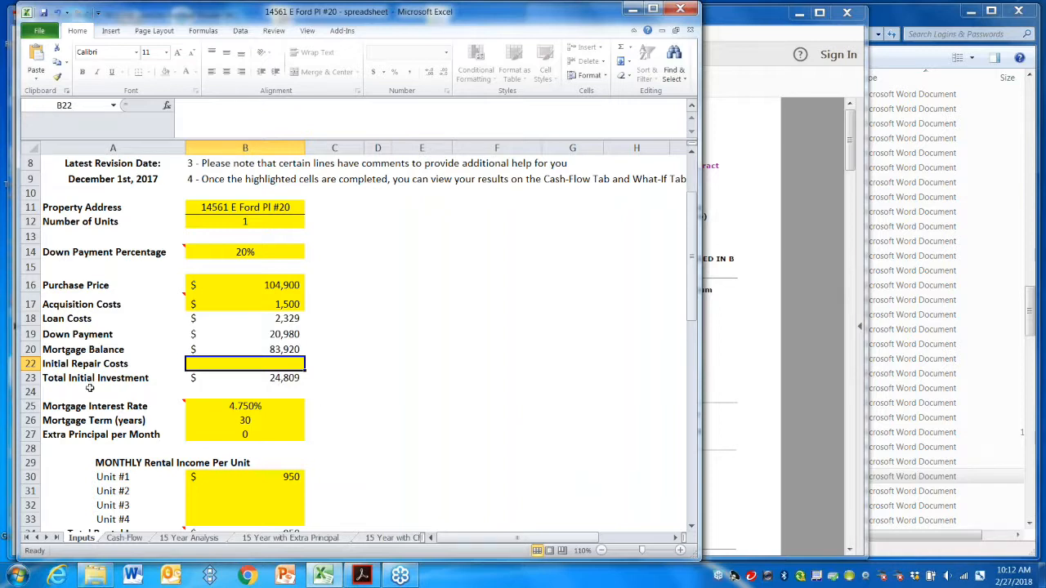
Review the mortgage interest rate, mortgage term and extra principal per month entries
click(223, 411)
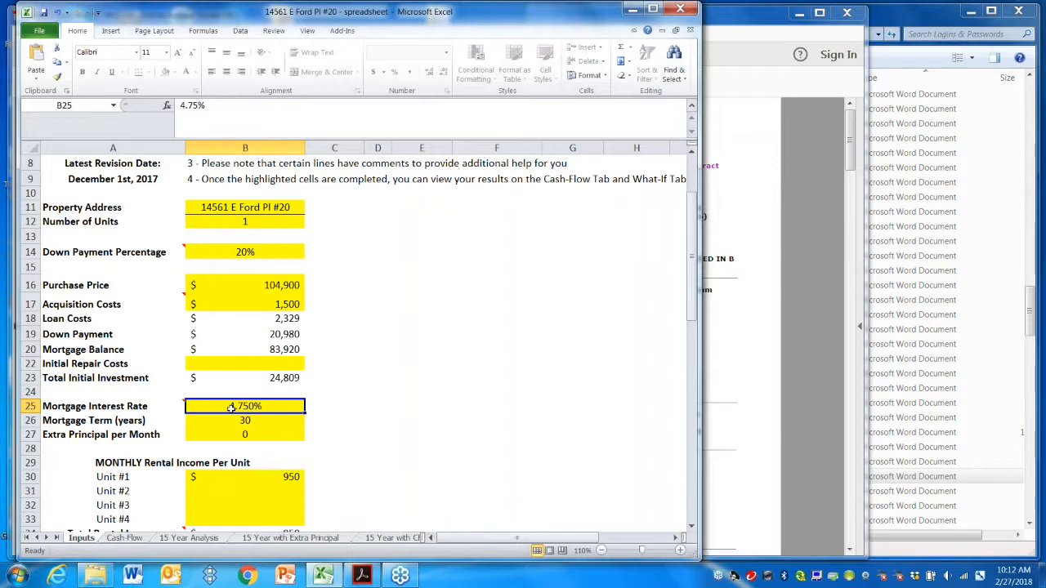
click(240, 422)
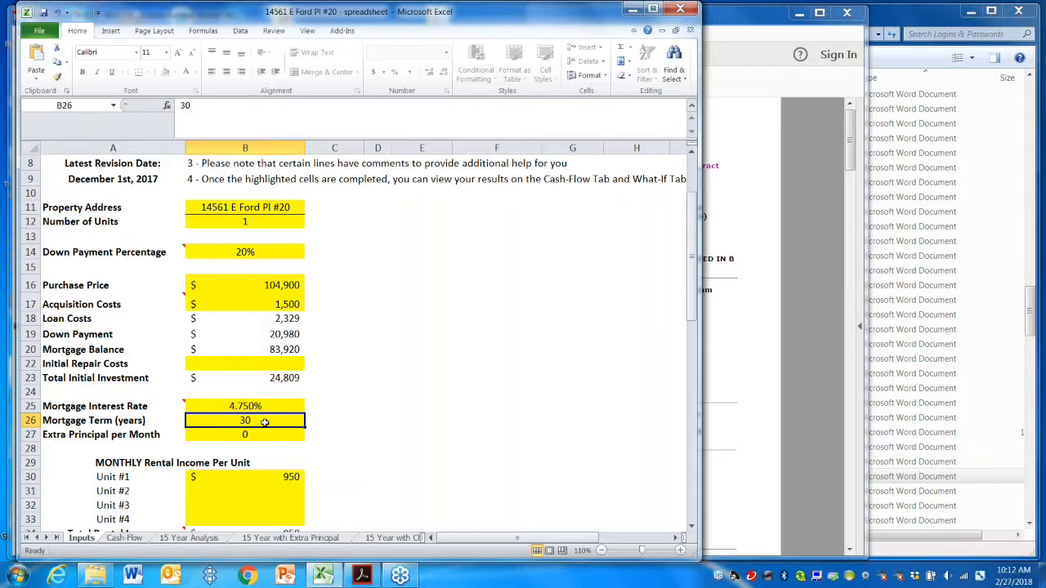
click(241, 435)
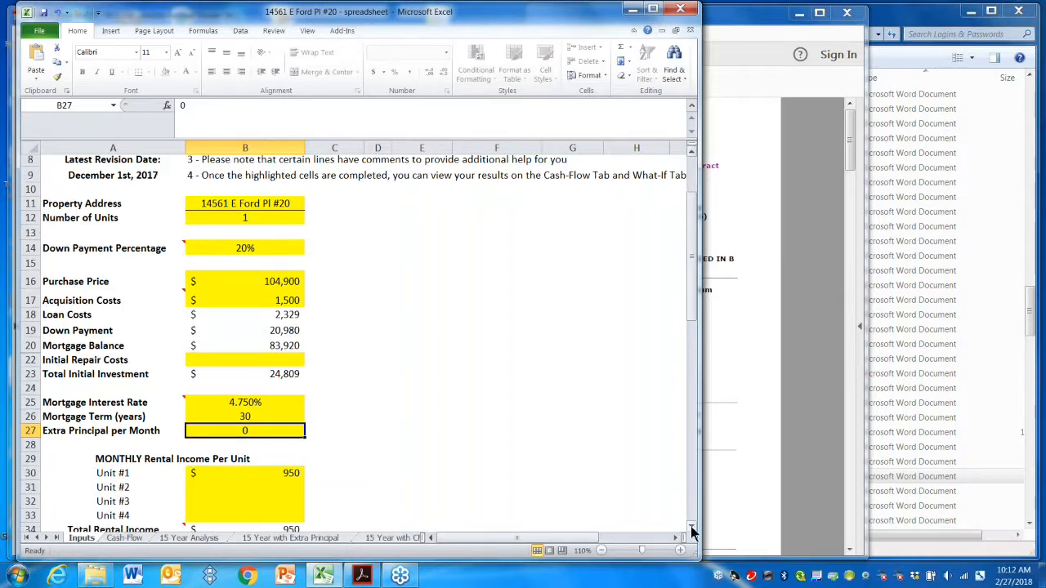
Set the monthly rental income for Unit #1 to 975 and check the unit rent entries
scroll(693, 533, down, 5)
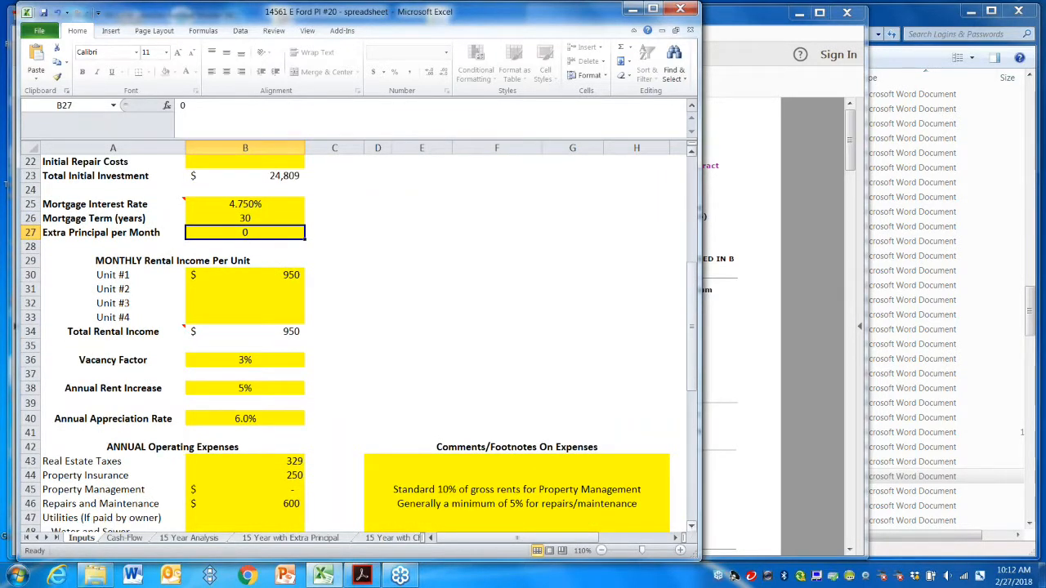
click(285, 276)
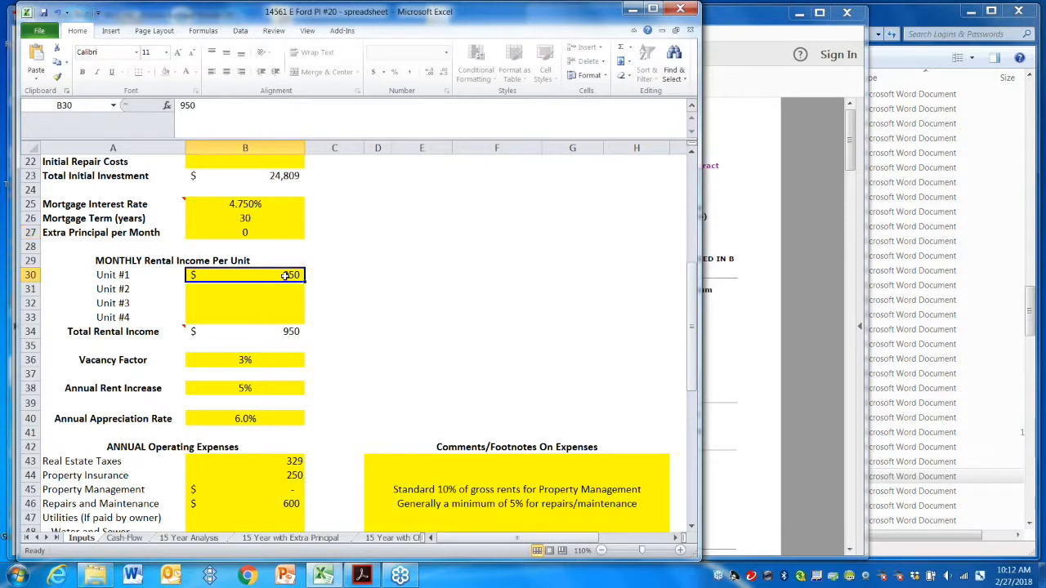
text(975)
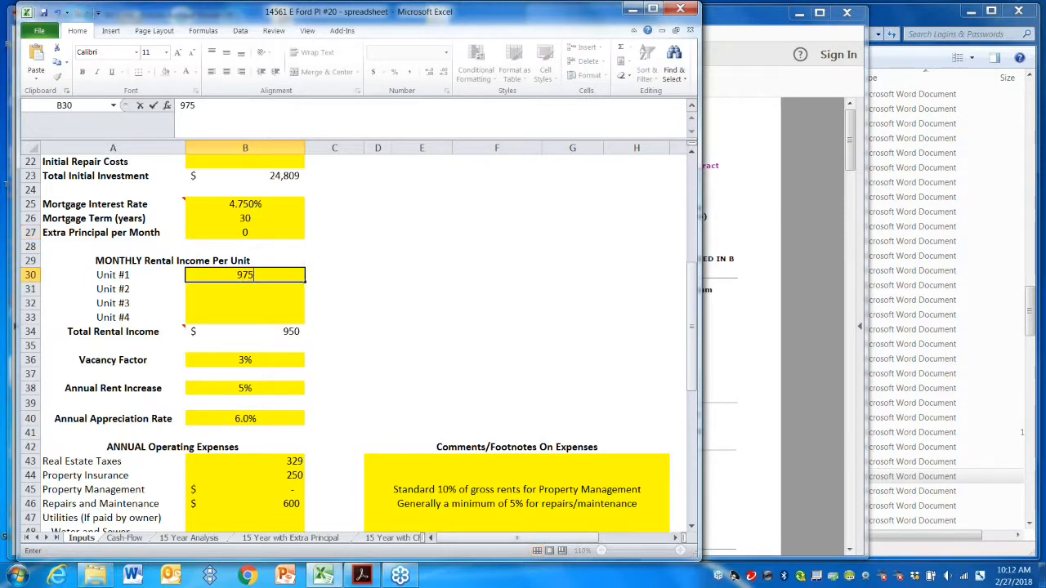
key(Return)
click(258, 277)
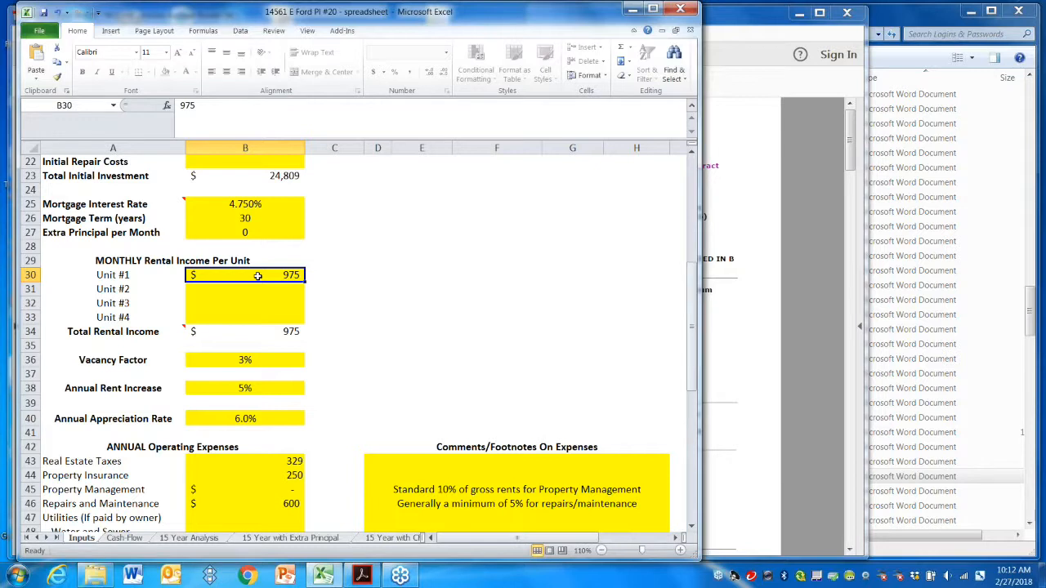
click(268, 293)
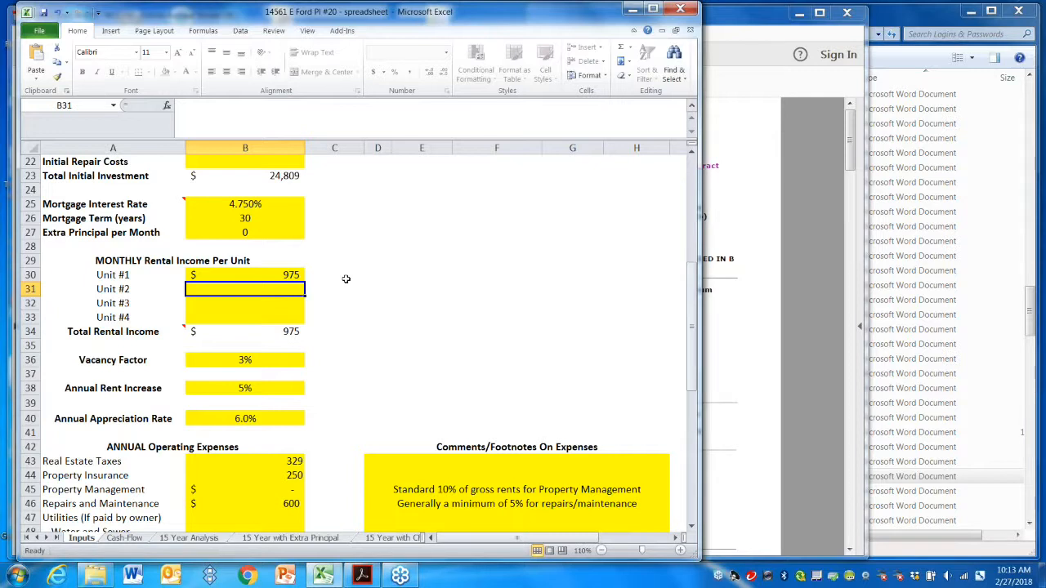
Set the vacancy factor to 5% and the annual rent increase to 4%, ending on the annual appreciation rate
click(268, 364)
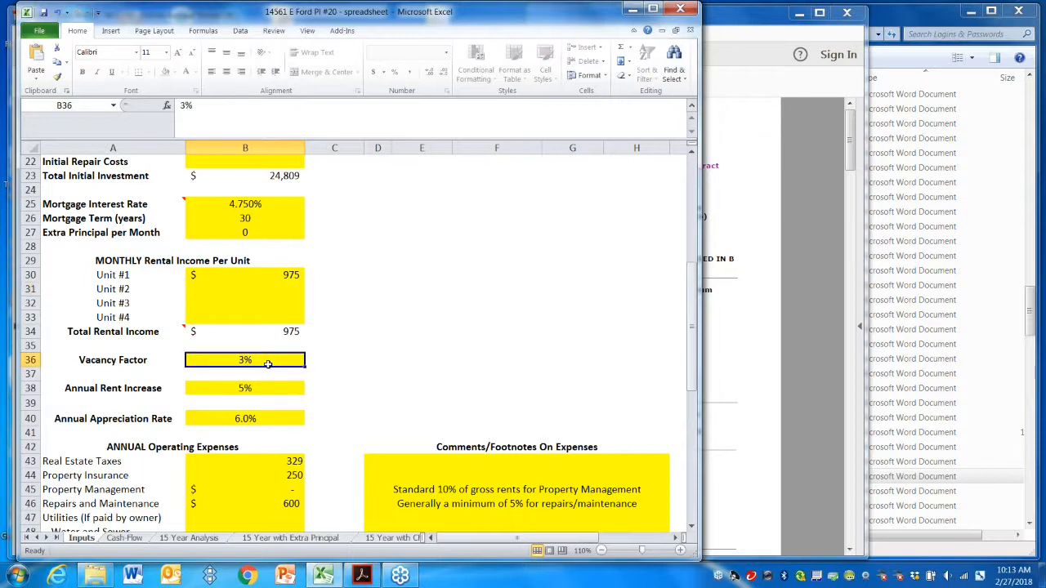
text(5)
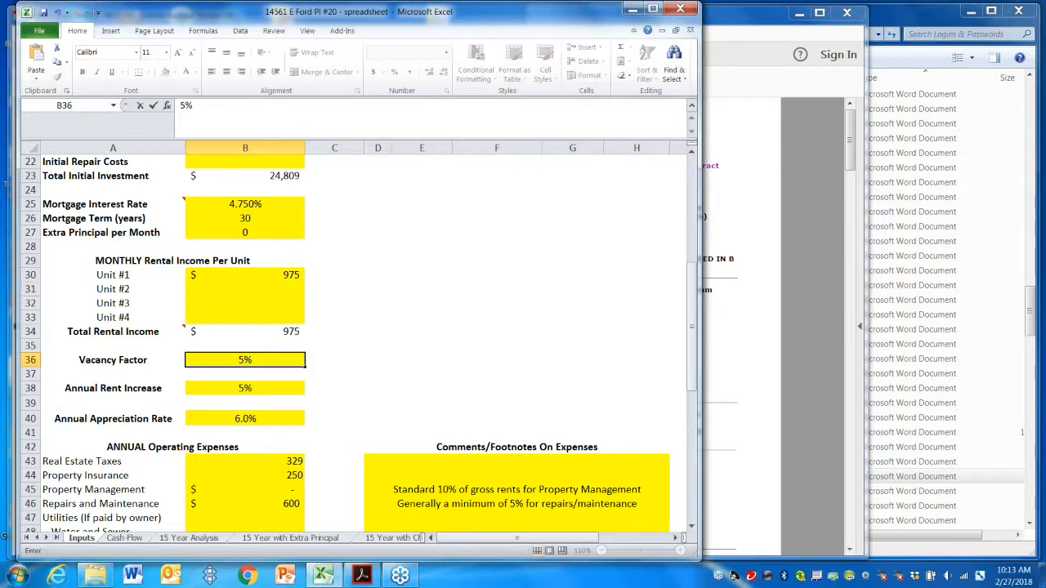
click(260, 389)
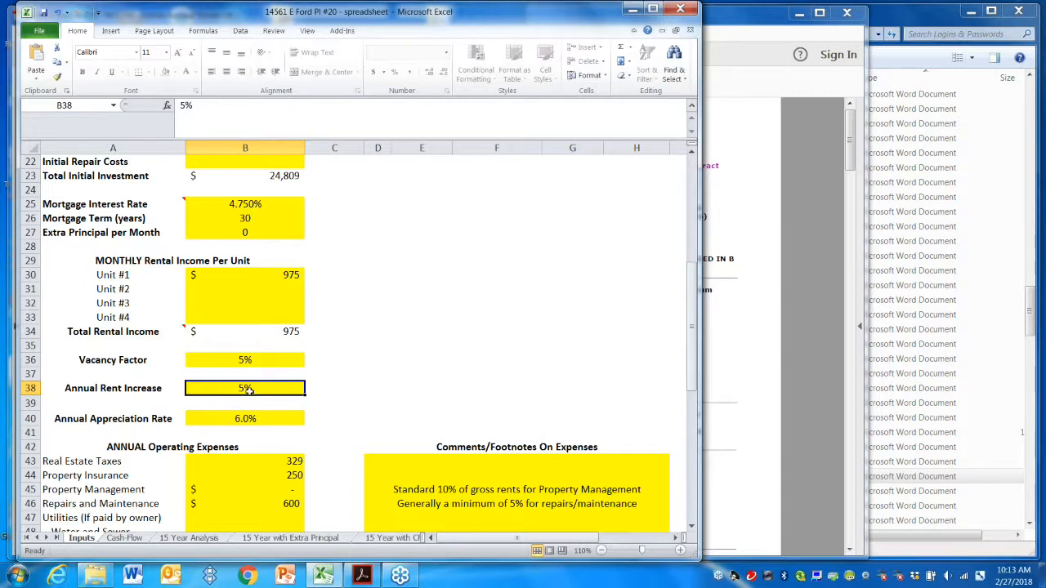
text(4)
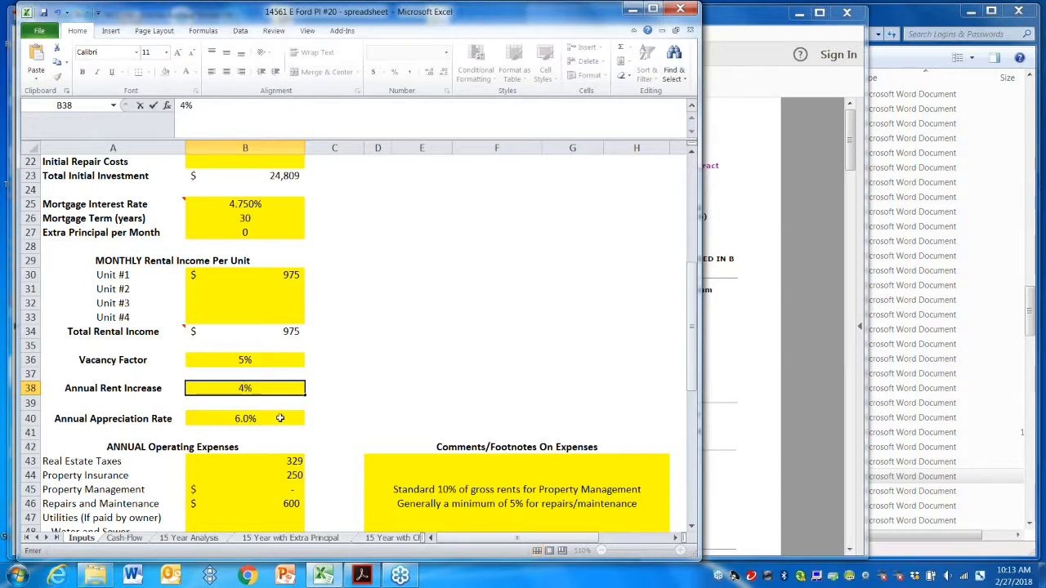
click(279, 418)
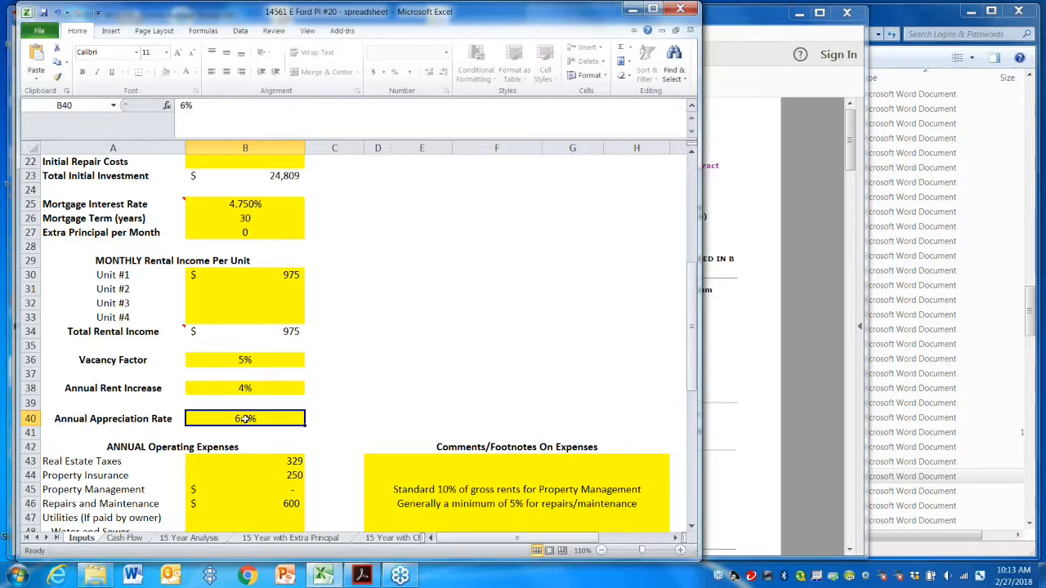
Compare the real estate taxes entry under annual operating expenses with the taxes figure in the MLS listing PDF, then return to the spreadsheet
click(691, 532)
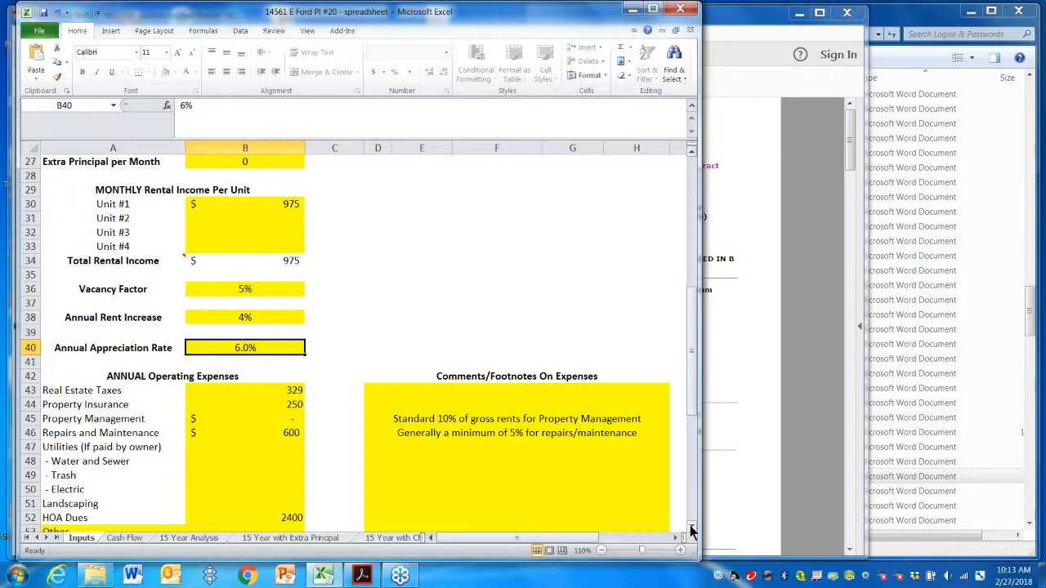
drag(690, 530, 691, 530)
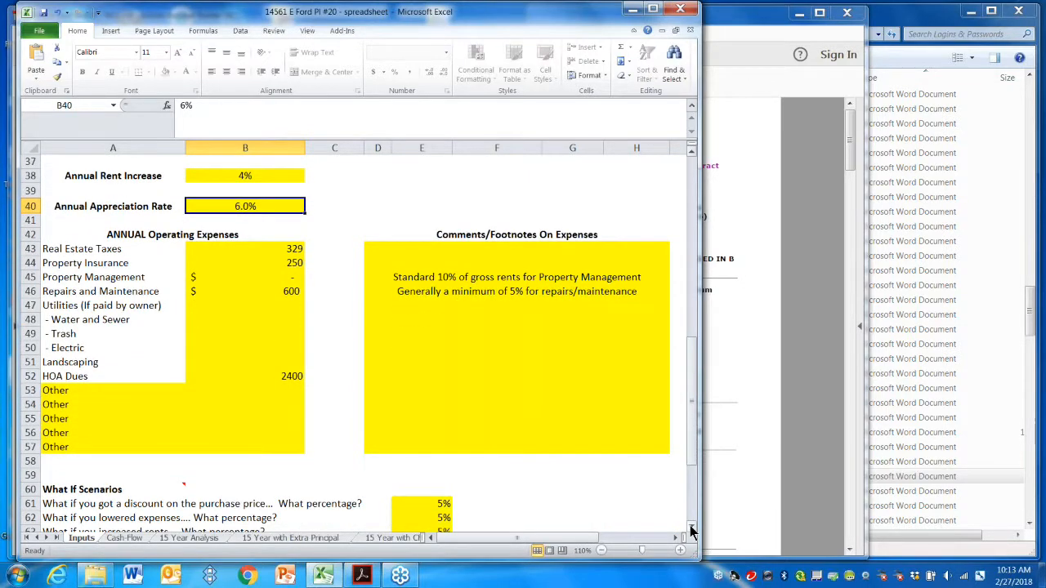
click(264, 249)
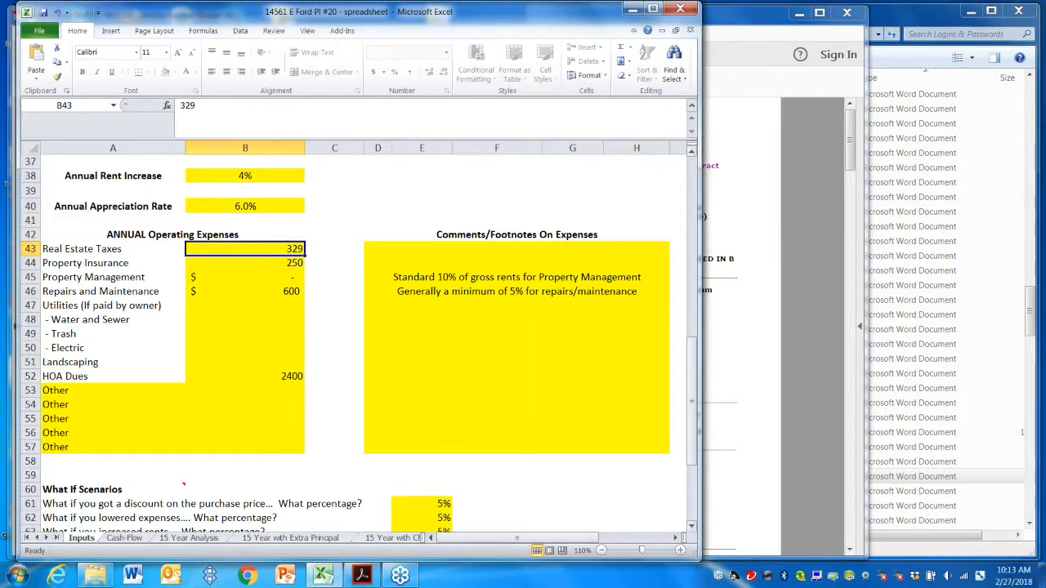
key(alt+Tab)
drag(653, 216, 711, 216)
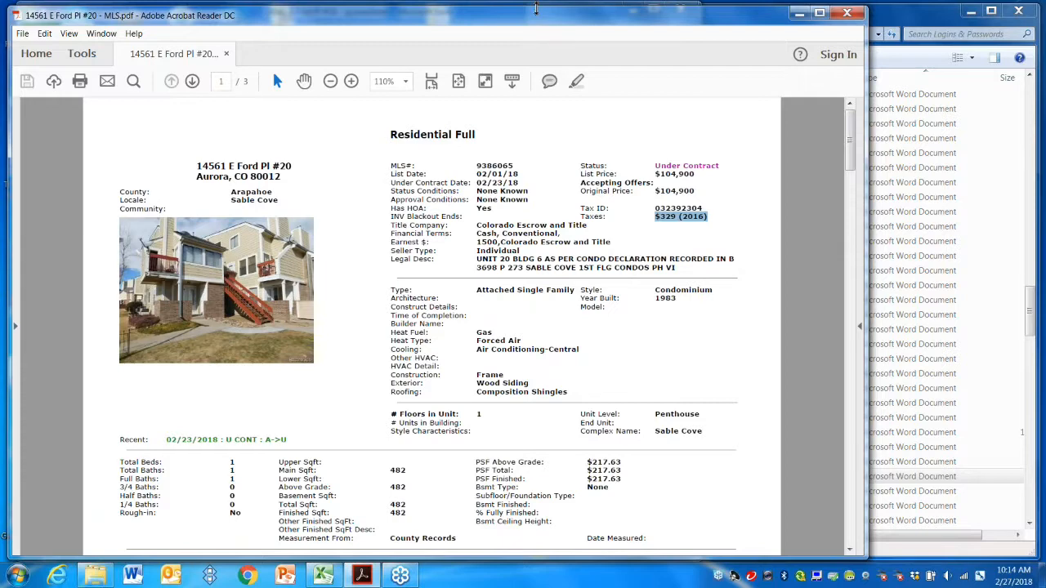
key(alt+Tab)
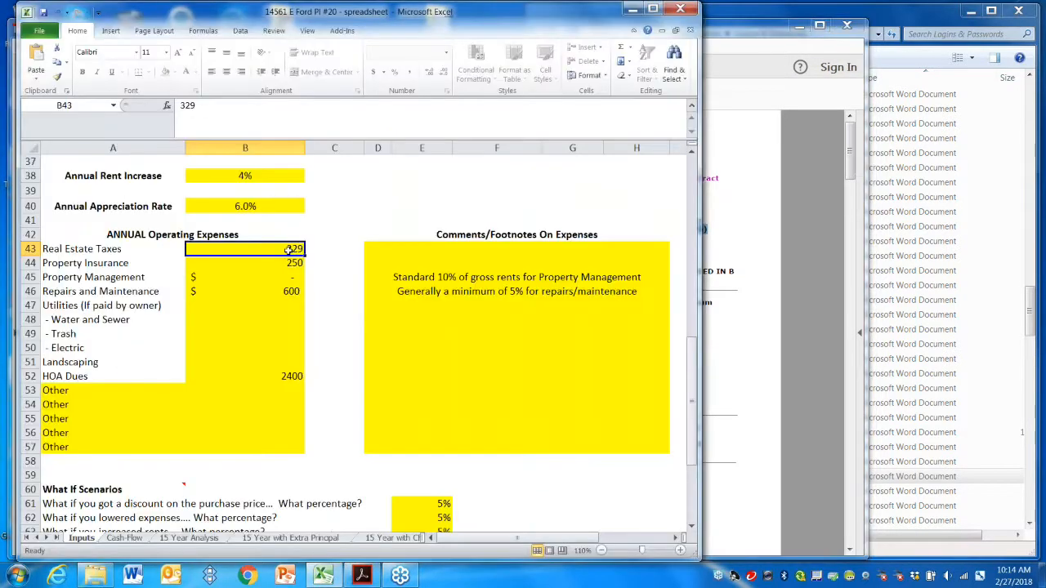
Review the property insurance, property management, and repairs and maintenance entries in the annual operating expenses
click(285, 263)
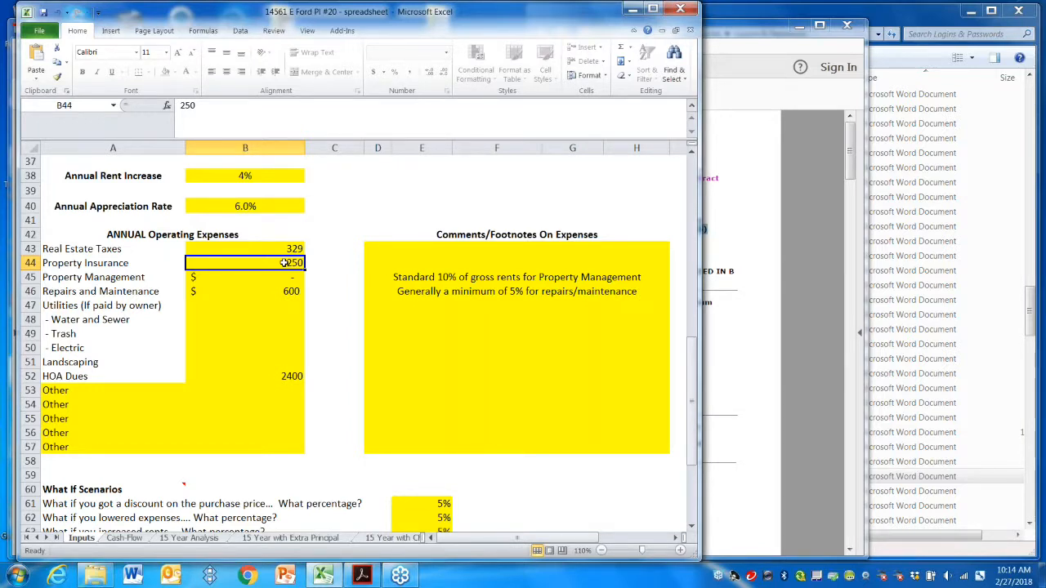
click(280, 280)
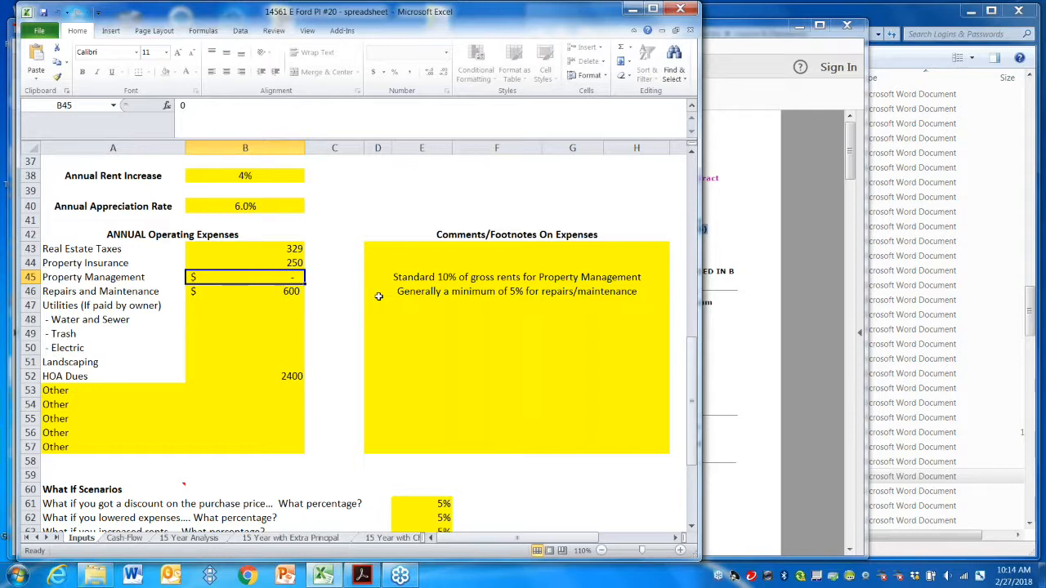
click(288, 291)
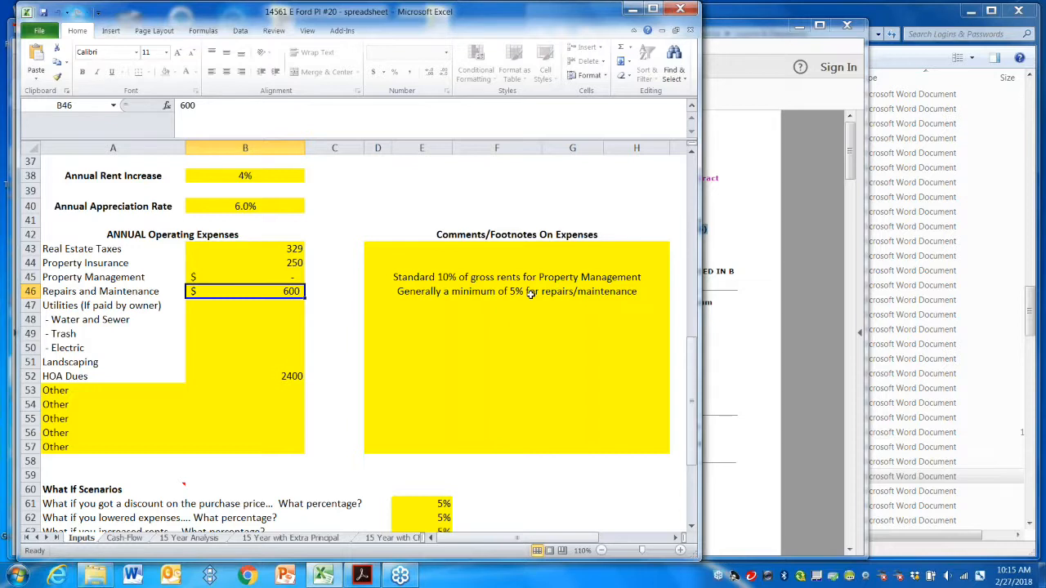
click(805, 368)
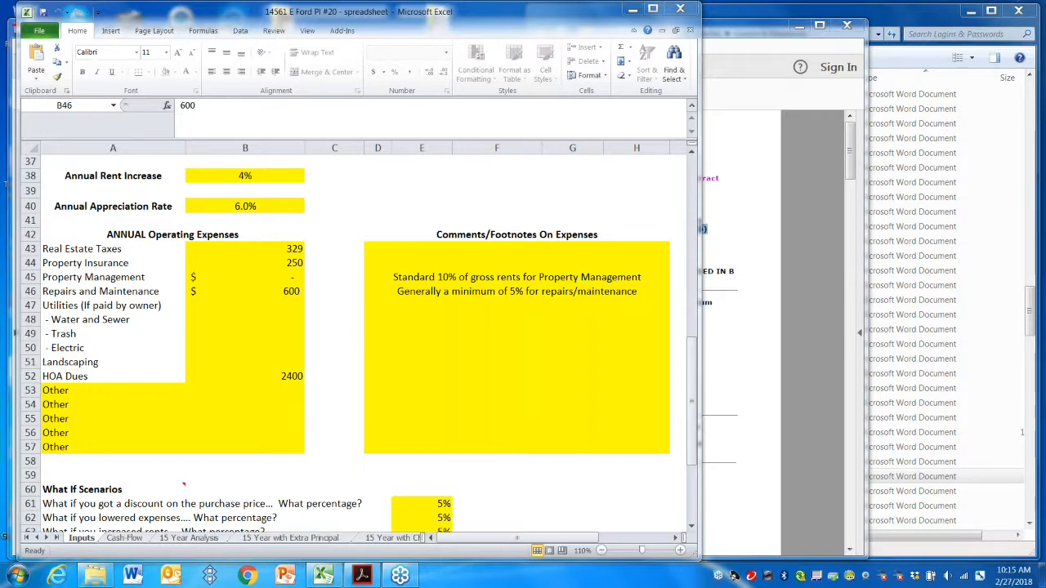
Revisit the vacancy factor and examine the repairs and maintenance expense again
scroll(245, 204, up, 2)
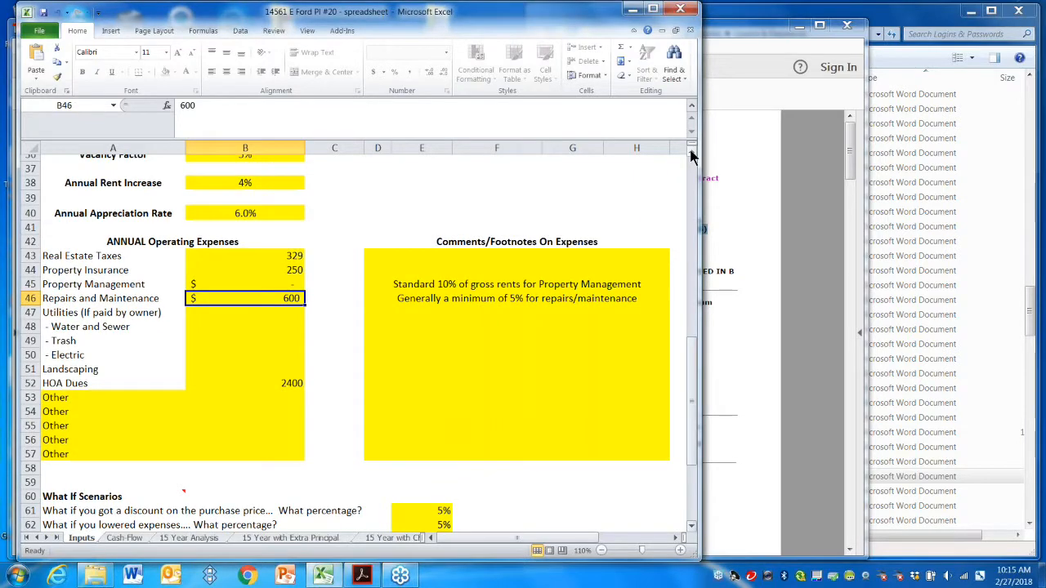
click(245, 204)
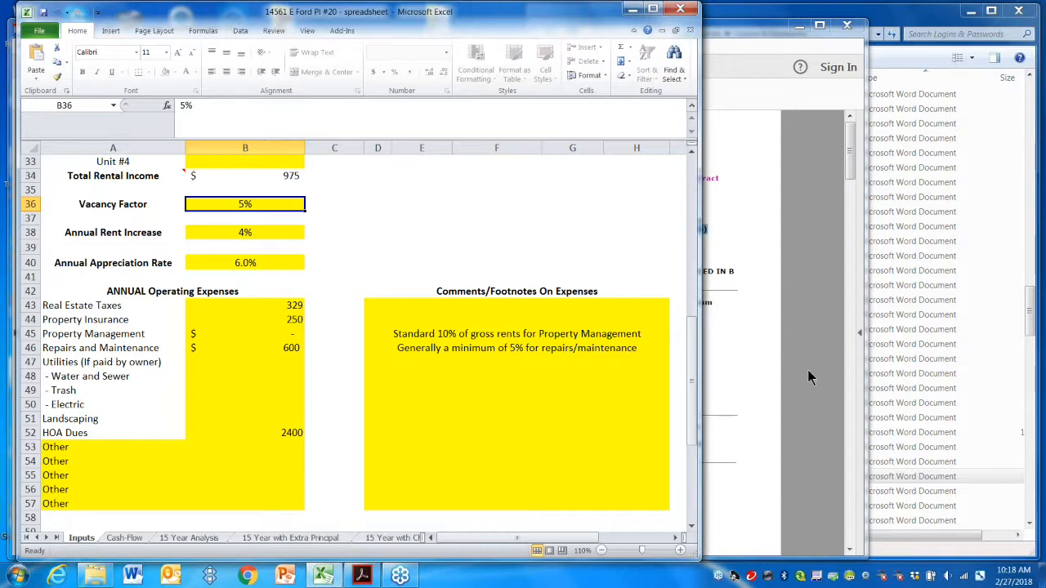
click(240, 348)
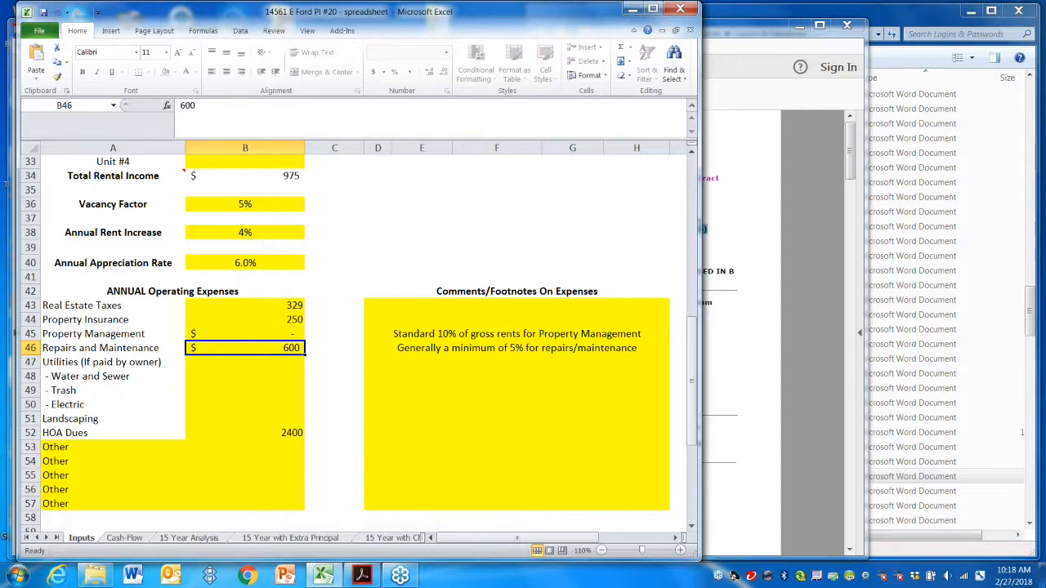
click(1041, 474)
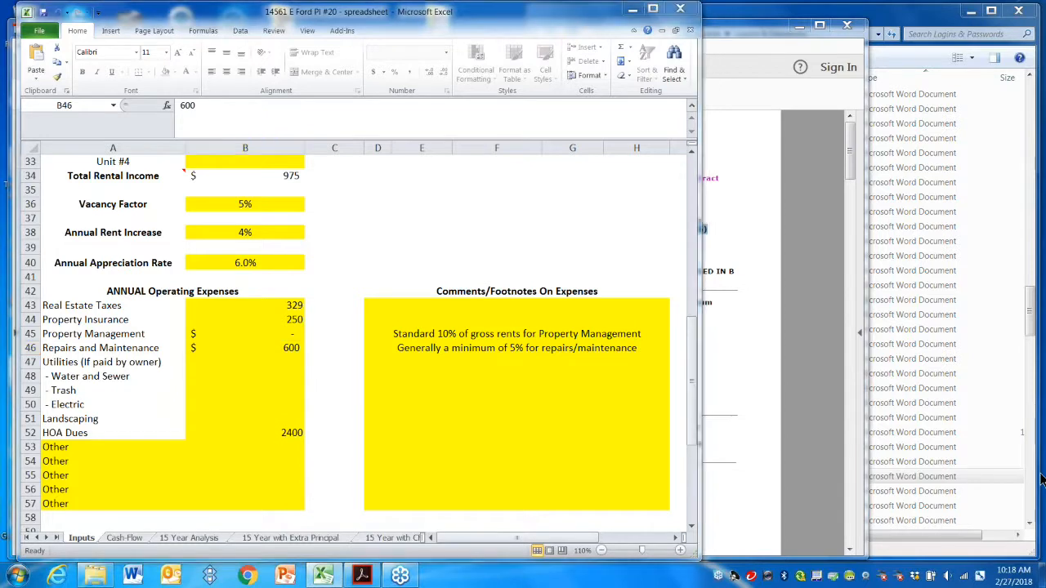
click(265, 350)
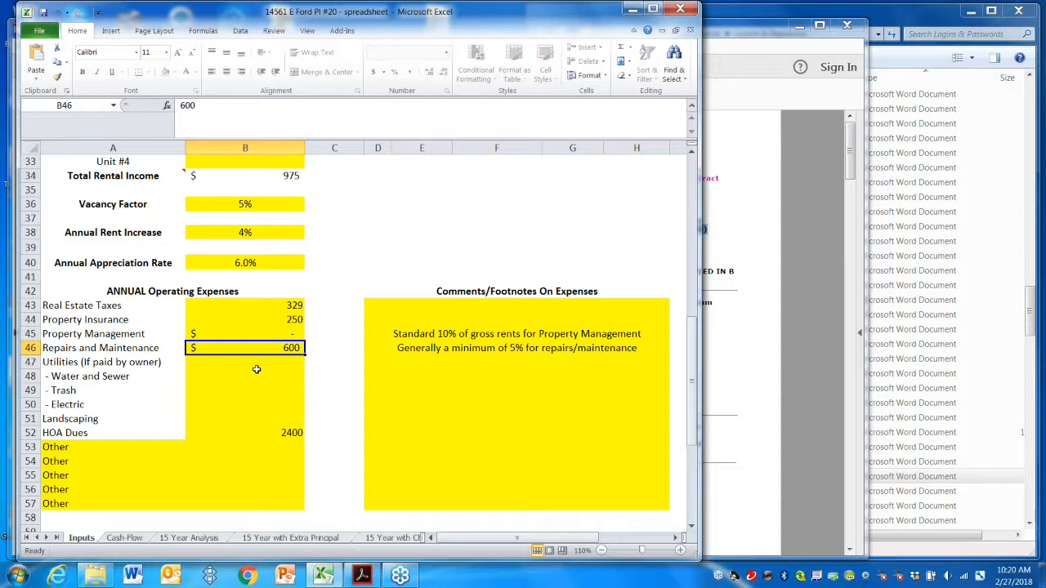
Examine the owner-paid utilities lines for water and sewer, trash and electric, the HOA dues, and the first Other expense line
click(197, 363)
click(209, 378)
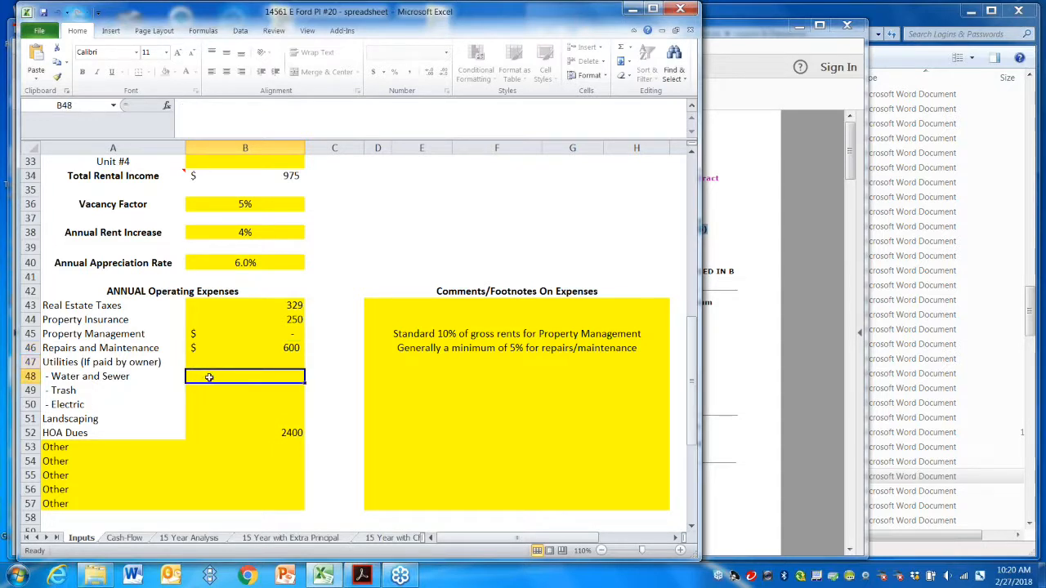
click(207, 394)
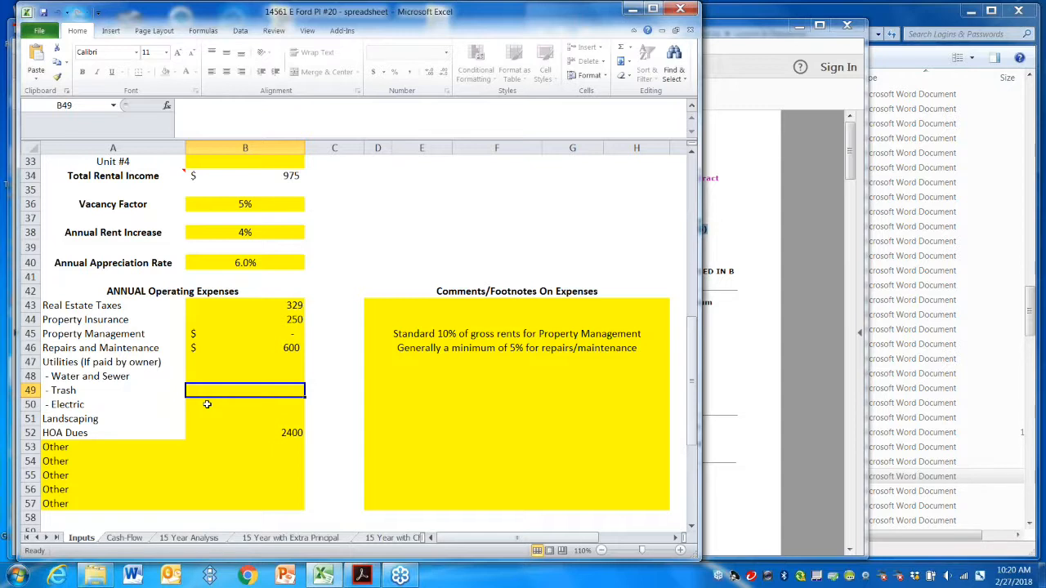
click(239, 433)
click(238, 364)
click(238, 380)
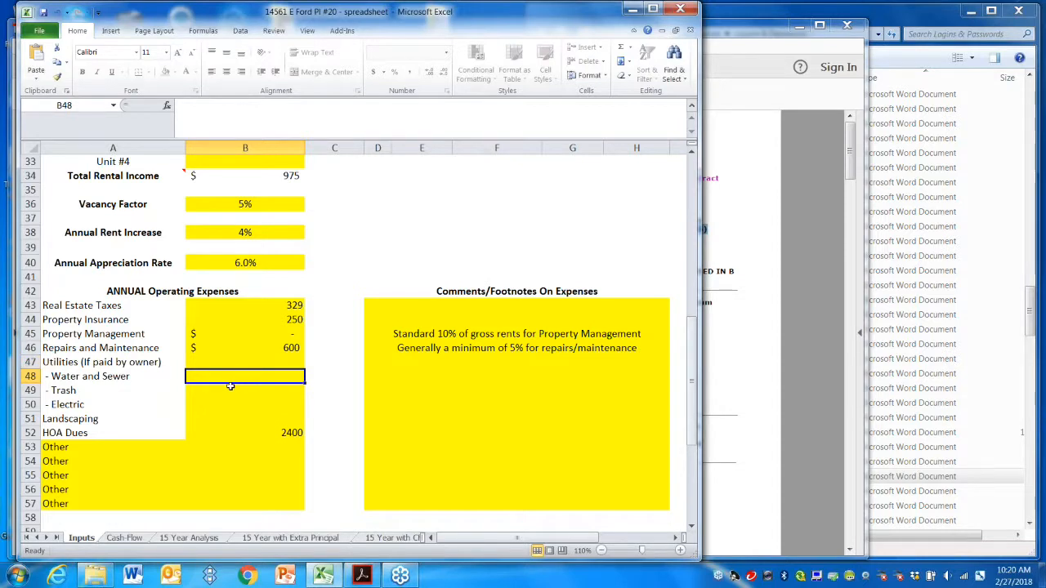
click(218, 403)
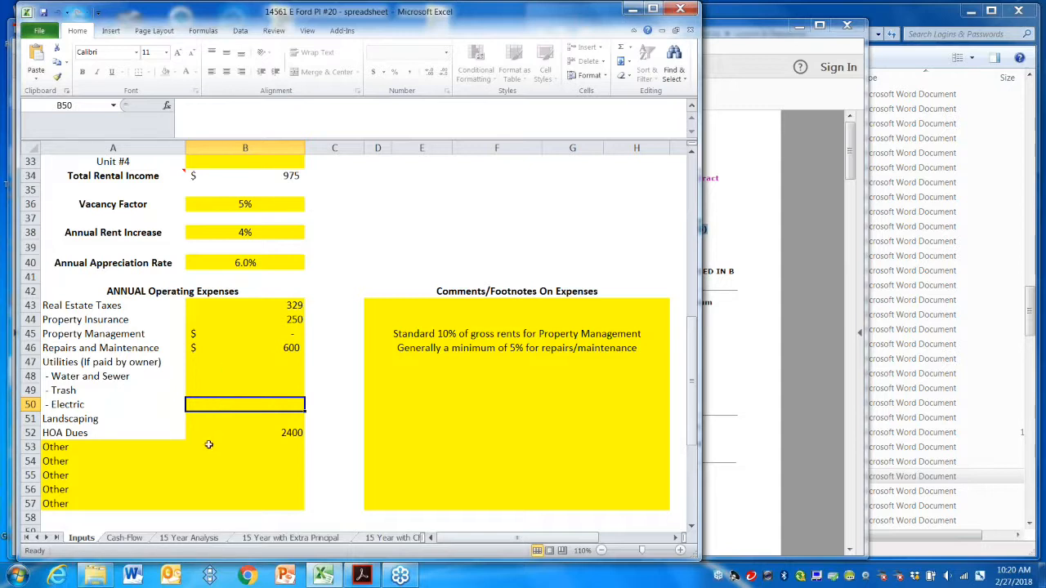
click(84, 451)
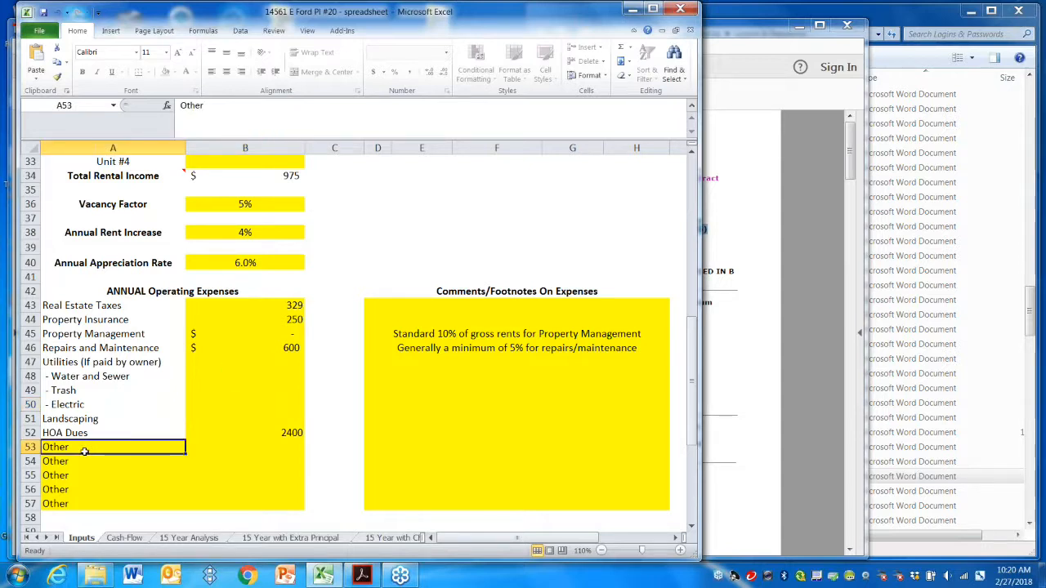
click(286, 448)
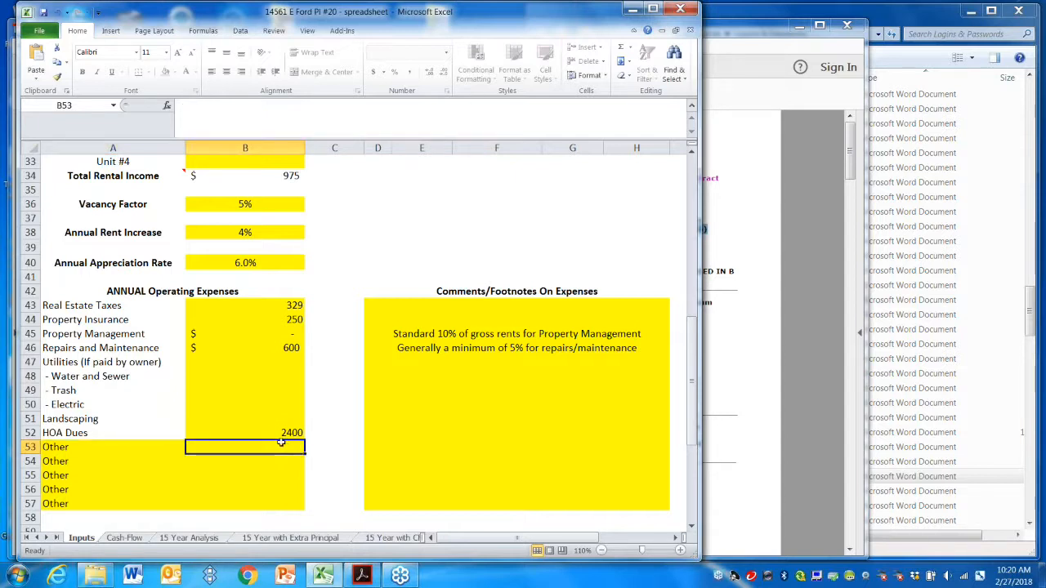
Compare the HOA dues entry with the monthly HOA fee and included services in the MLS listing PDF, then return to the spreadsheet
click(280, 433)
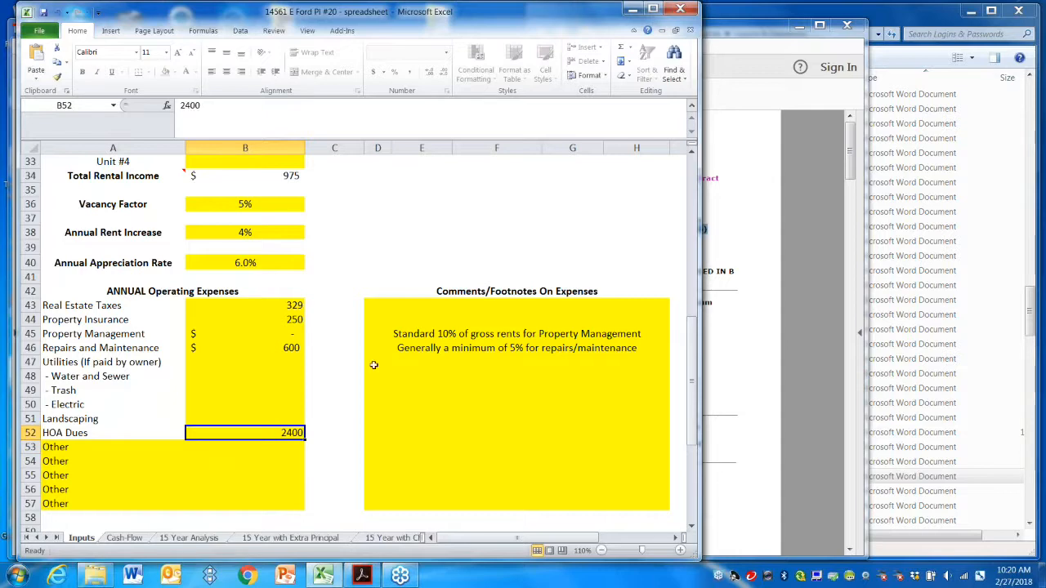
click(708, 229)
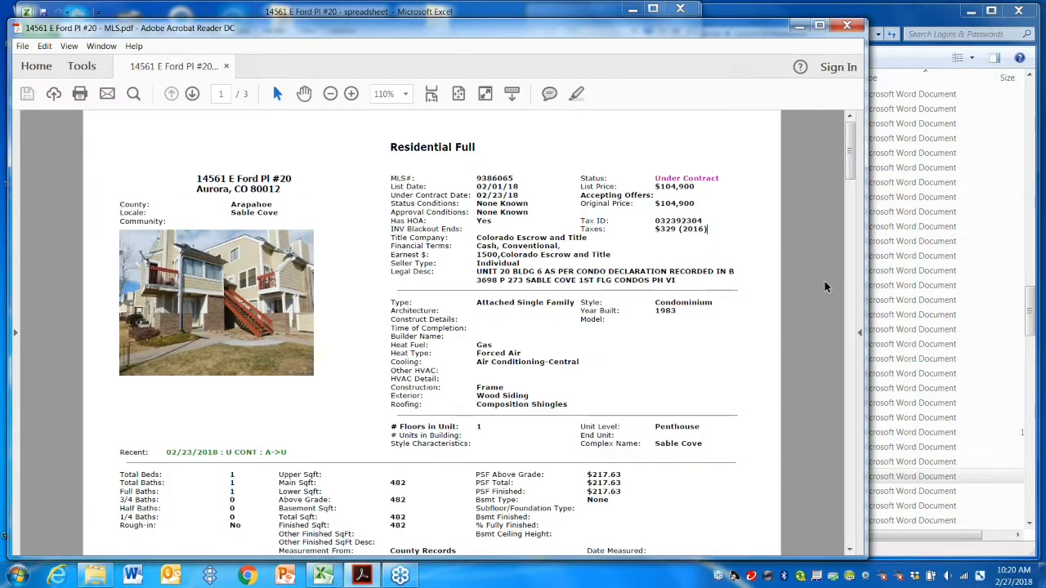
click(850, 342)
click(850, 338)
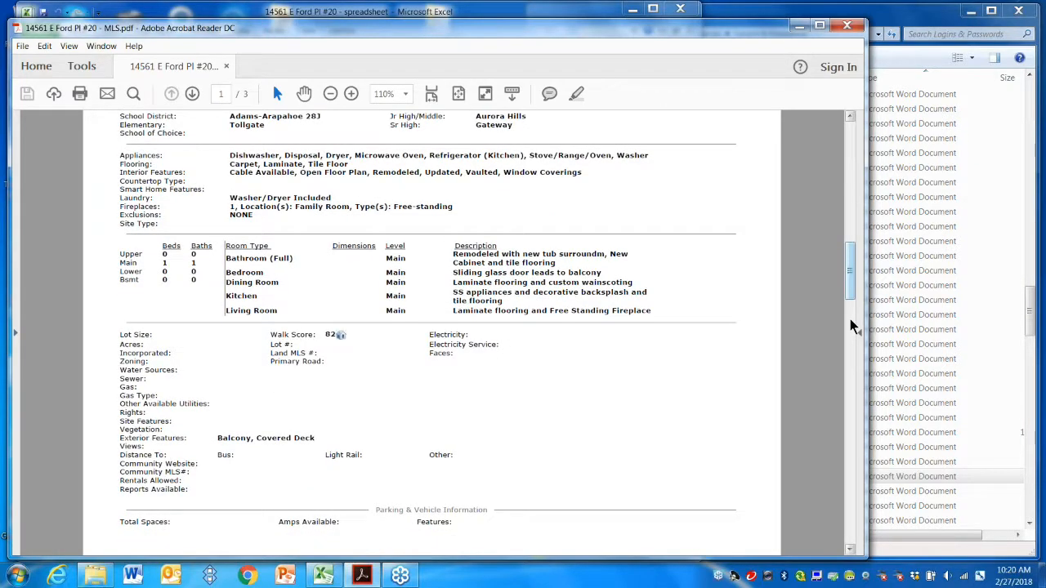
click(851, 319)
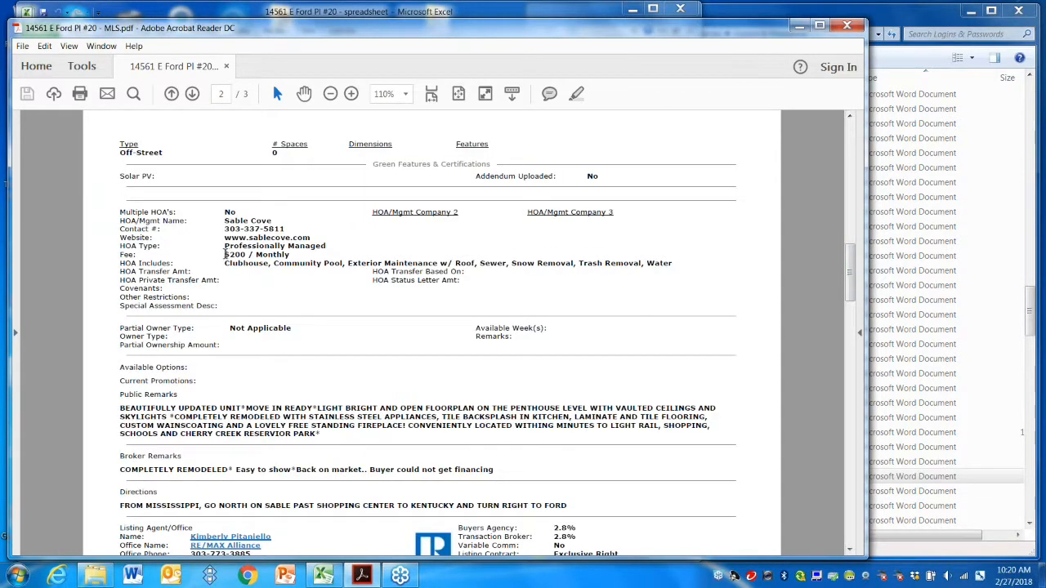
double_click(237, 255)
drag(226, 263, 329, 267)
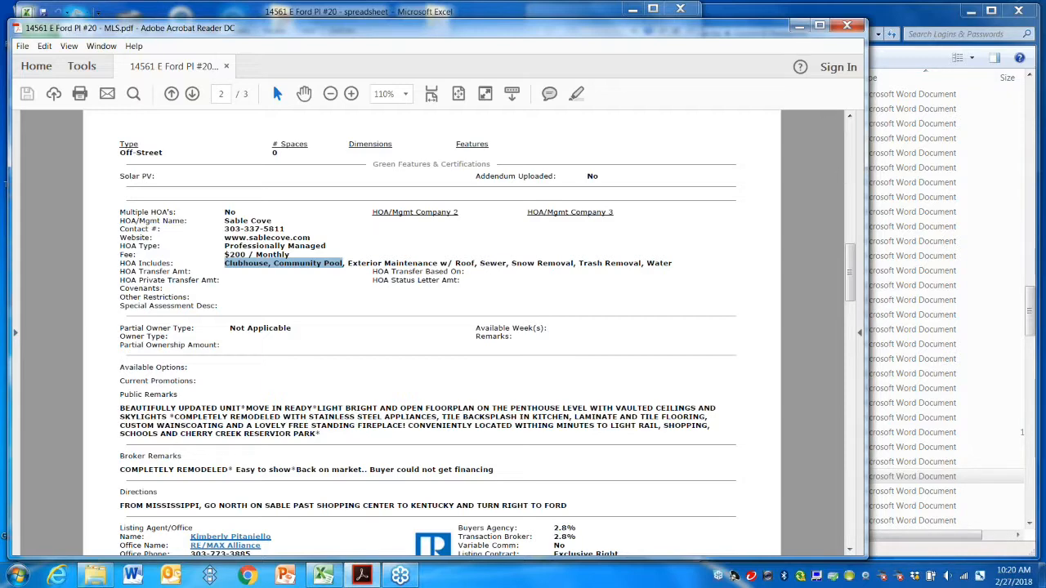
click(599, 8)
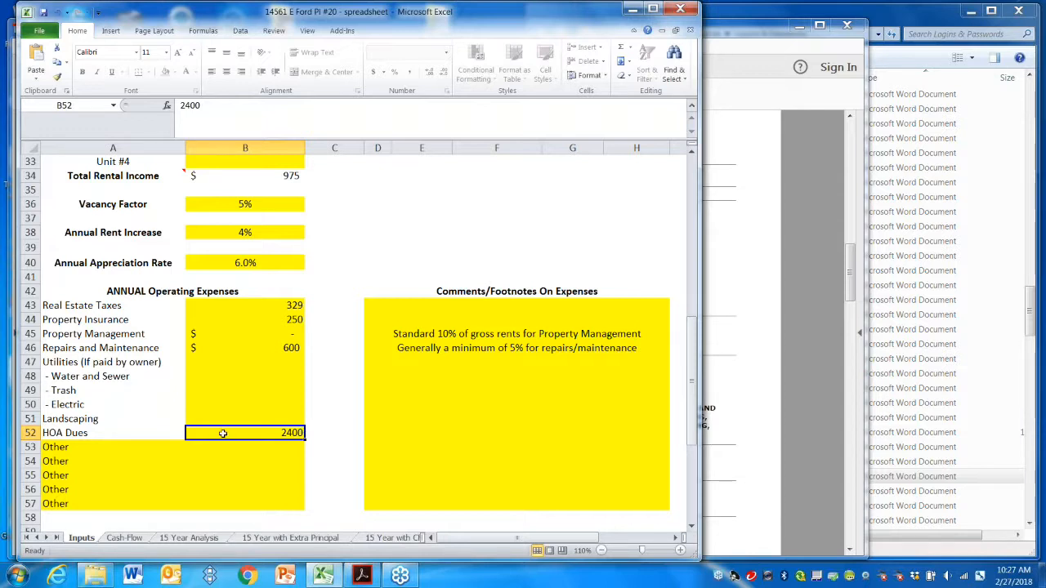
Recheck the owner-paid utilities and HOA dues lines, revisit the MLS listing's first page, and return to the spreadsheet's annual operating expenses
click(228, 374)
click(265, 433)
scroll(678, 242, up, 4)
click(717, 207)
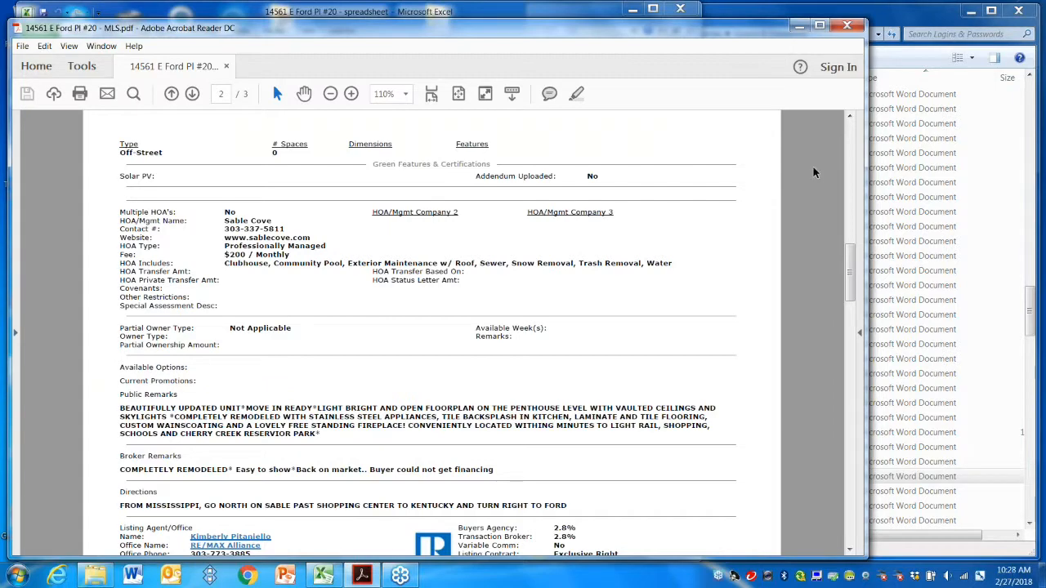
click(848, 126)
click(847, 127)
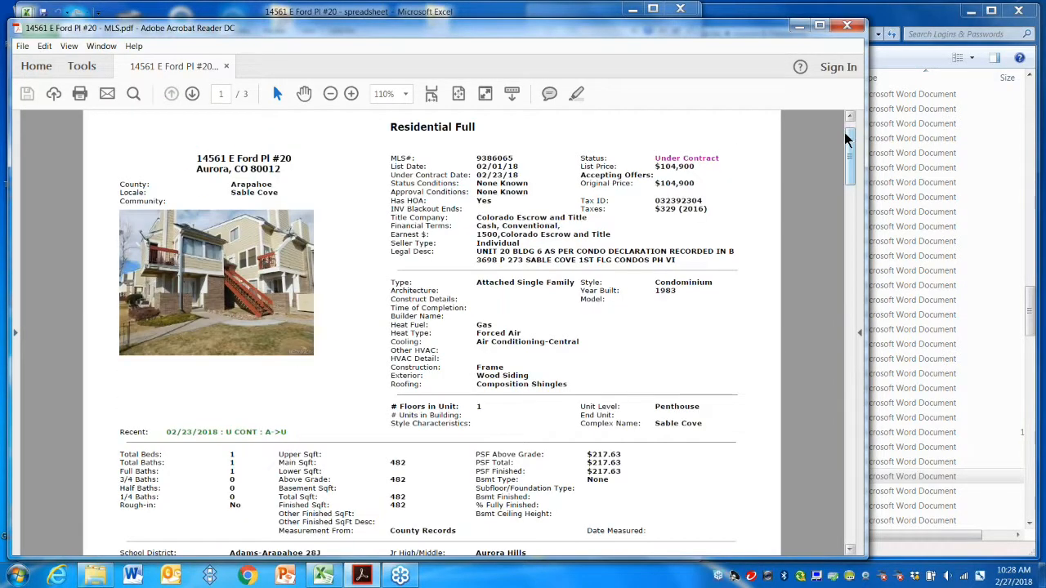
scroll(846, 139, up, 1)
click(323, 576)
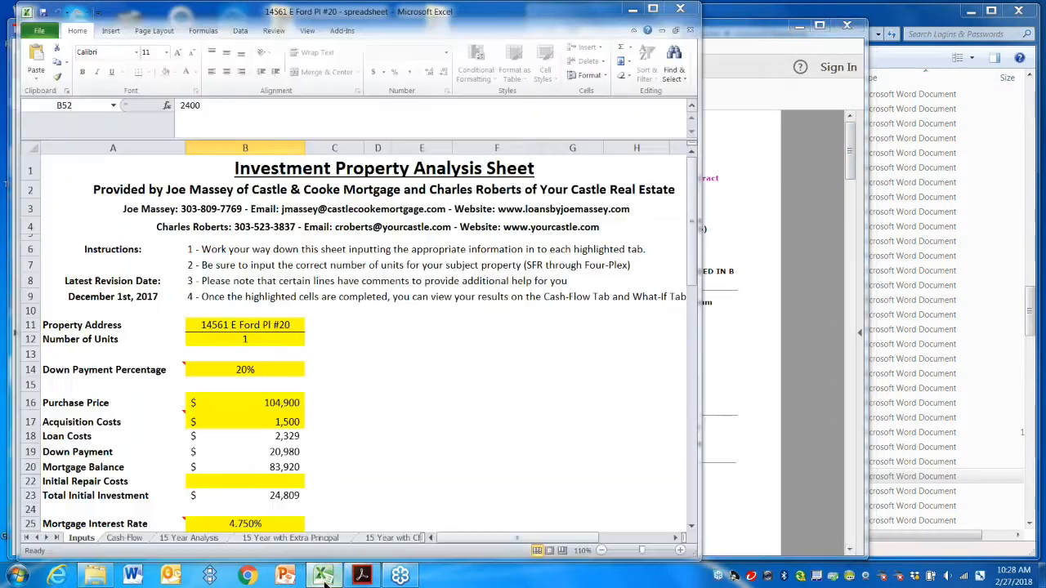
drag(692, 250, 705, 418)
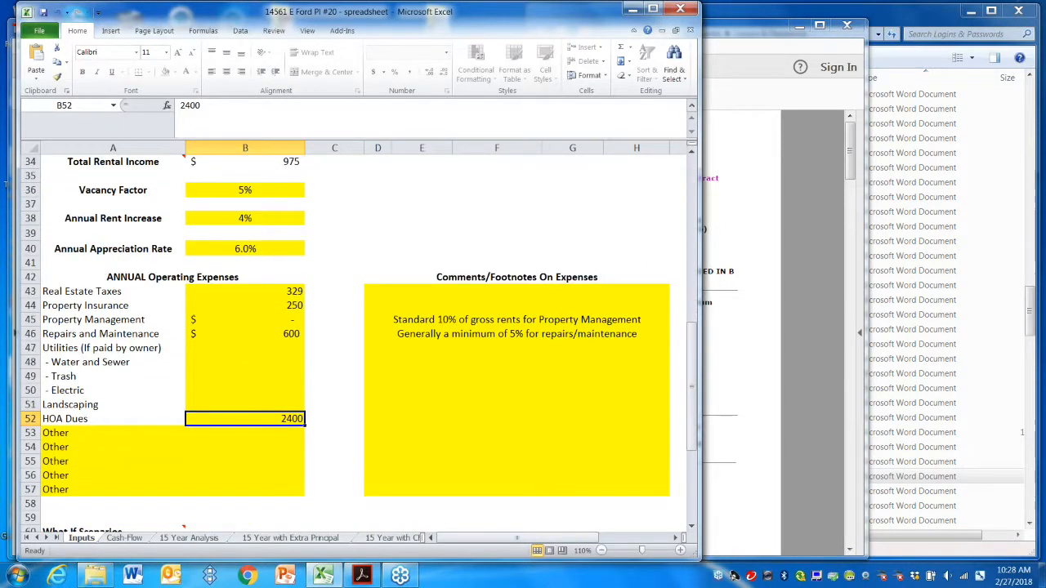
Review the cash investment breakdown, annual rental income and annual expenses on the Cash-Flow sheet
click(123, 539)
drag(695, 382, 695, 163)
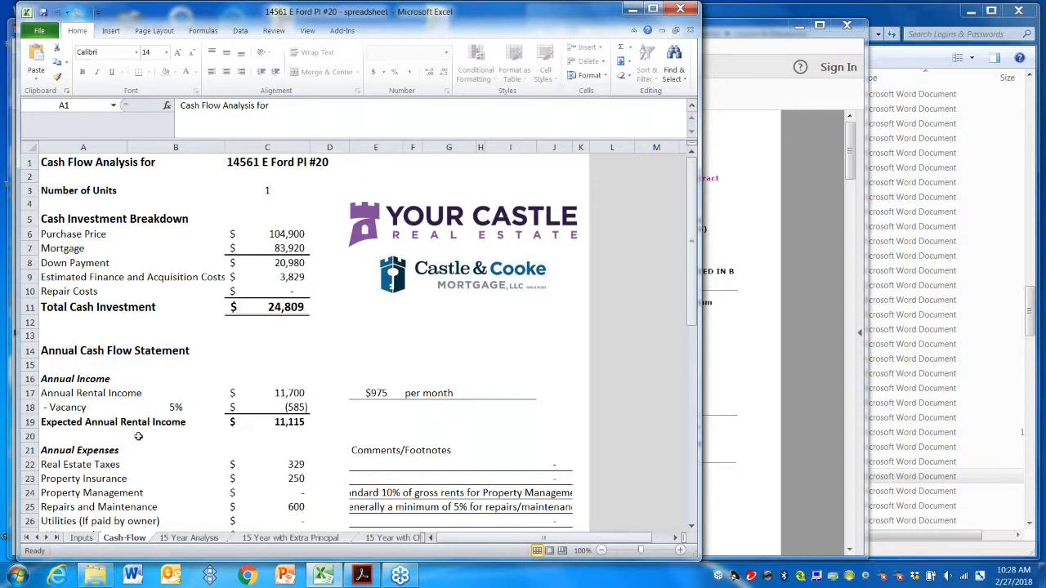
click(691, 526)
click(692, 528)
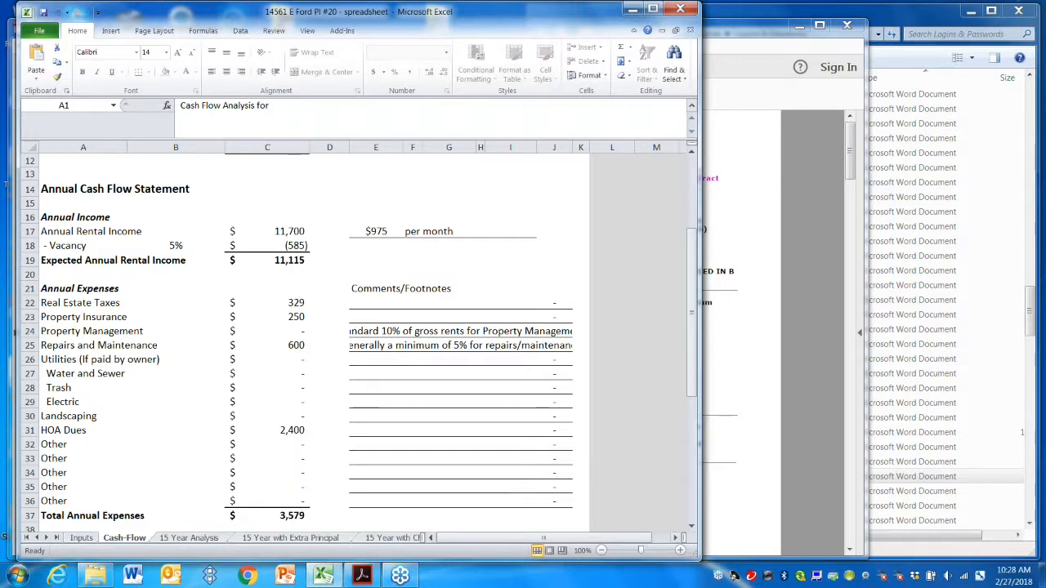
Examine the net operating income, mortgage payments, annual cash flow and return metrics at the end of the Cash-Flow sheet
click(691, 529)
click(690, 529)
click(691, 529)
click(691, 529)
scroll(691, 529, down, 3)
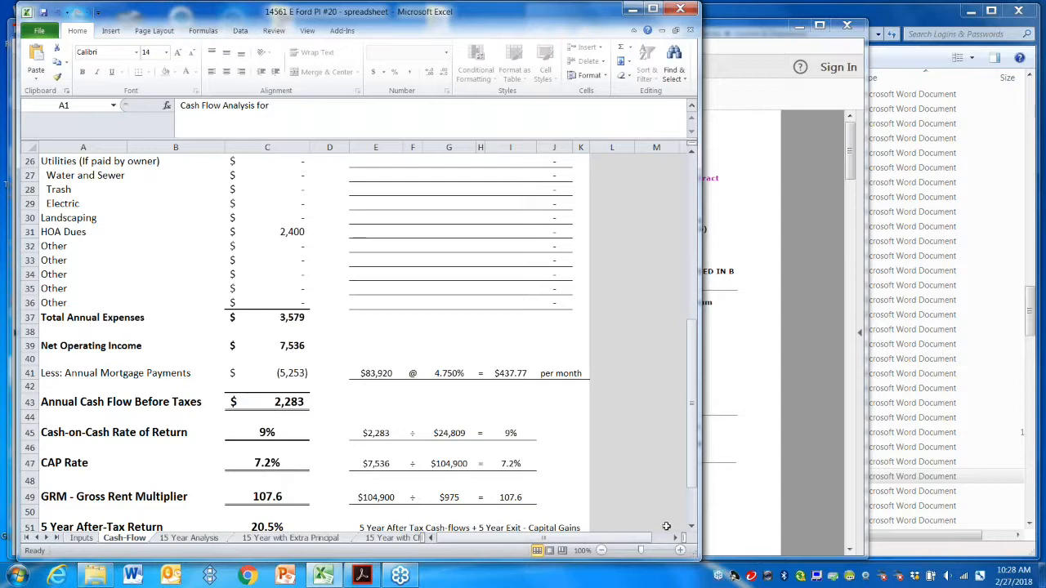
scroll(693, 526, down, 1)
scroll(693, 526, down, 3)
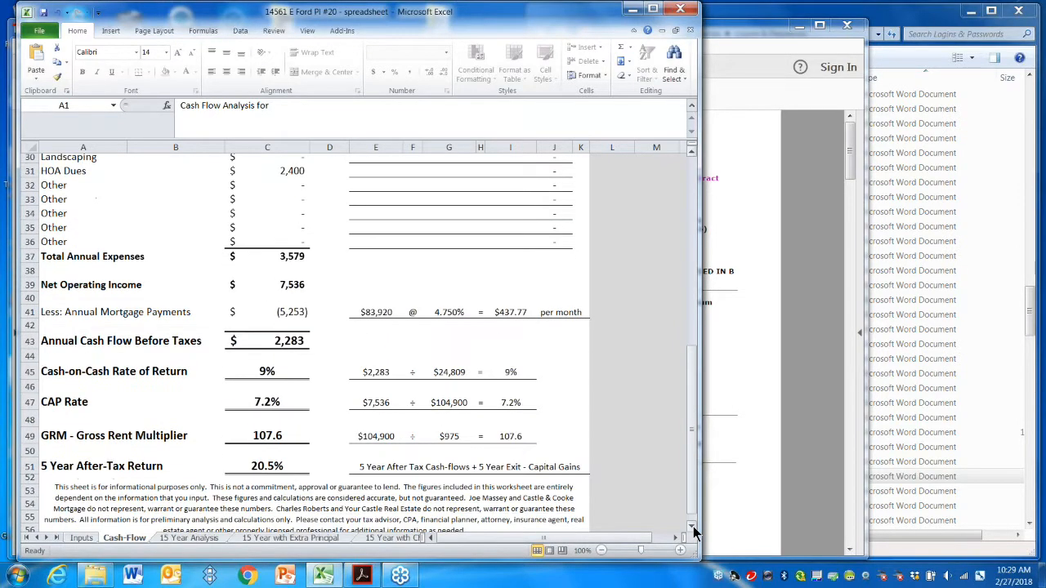
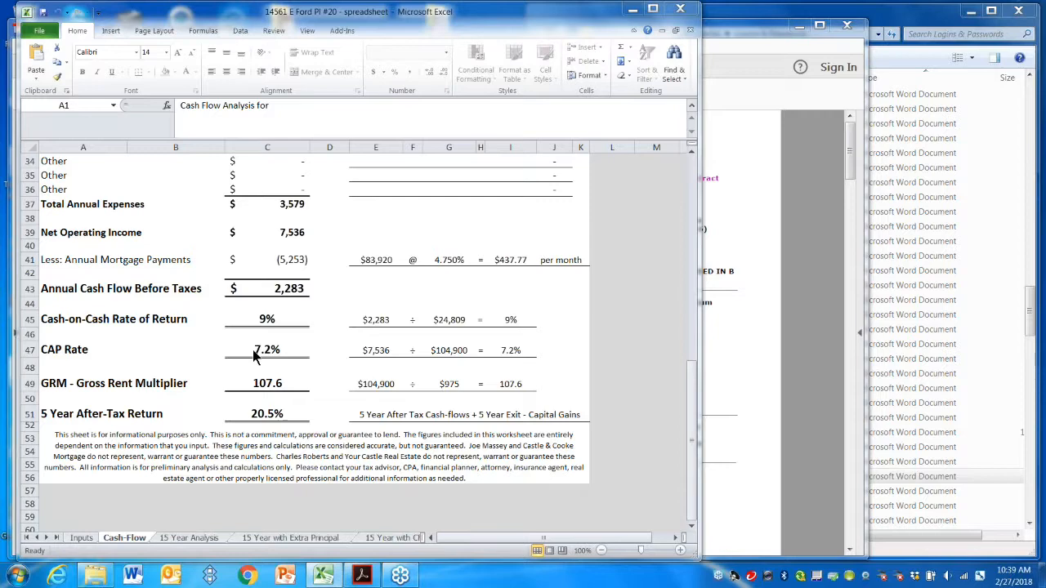
Set the purchase price to 110,000 on the Inputs sheet and check the return metrics on the Cash-Flow sheet
click(81, 538)
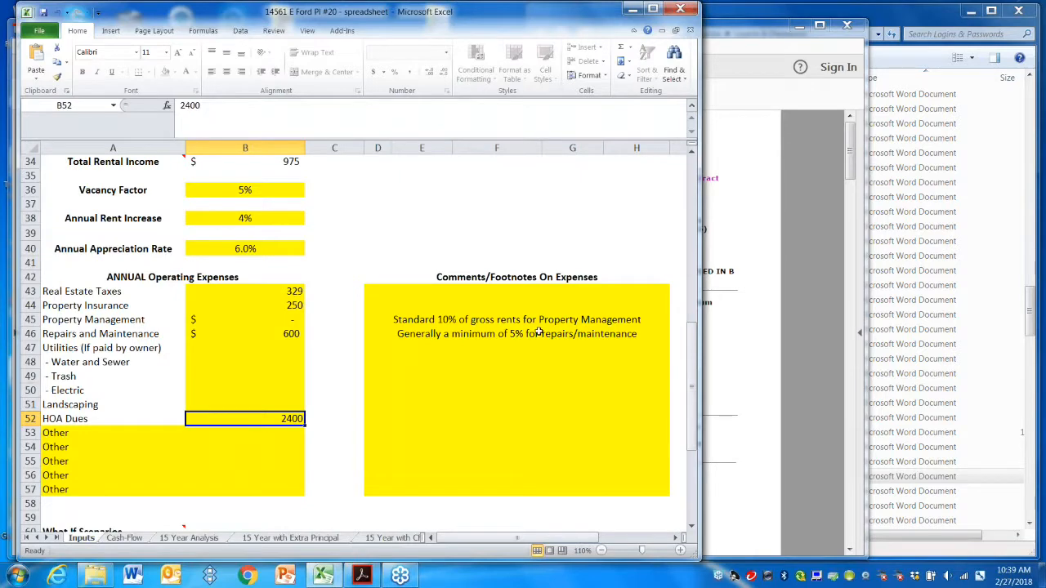
scroll(356, 336, up, 9)
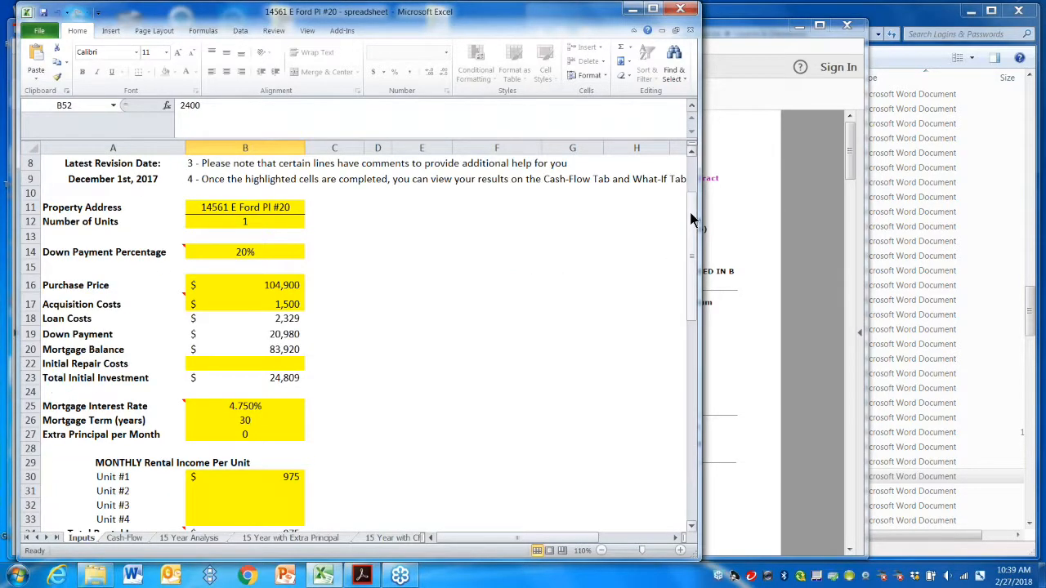
click(243, 284)
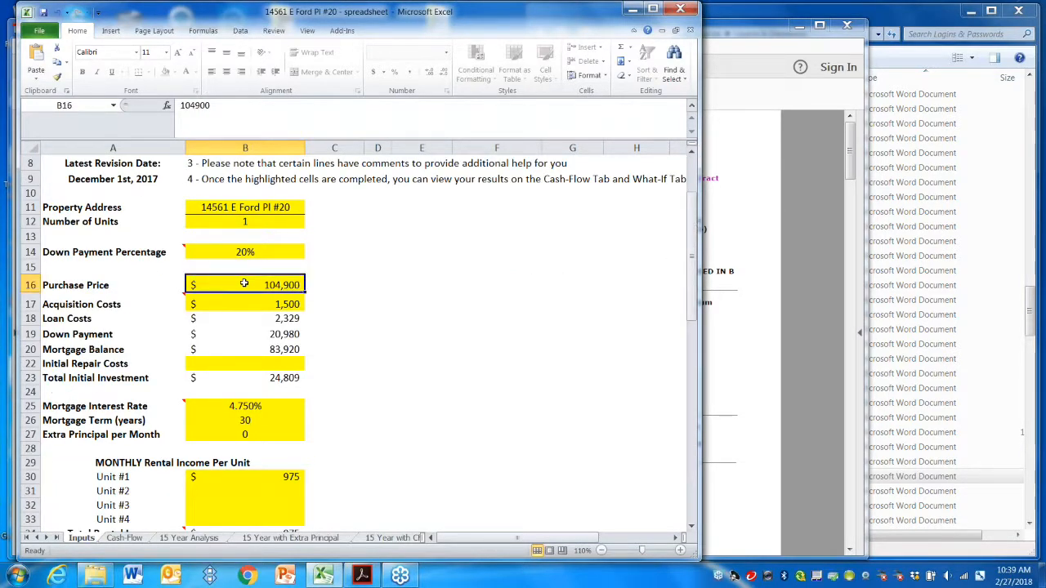
text(110000)
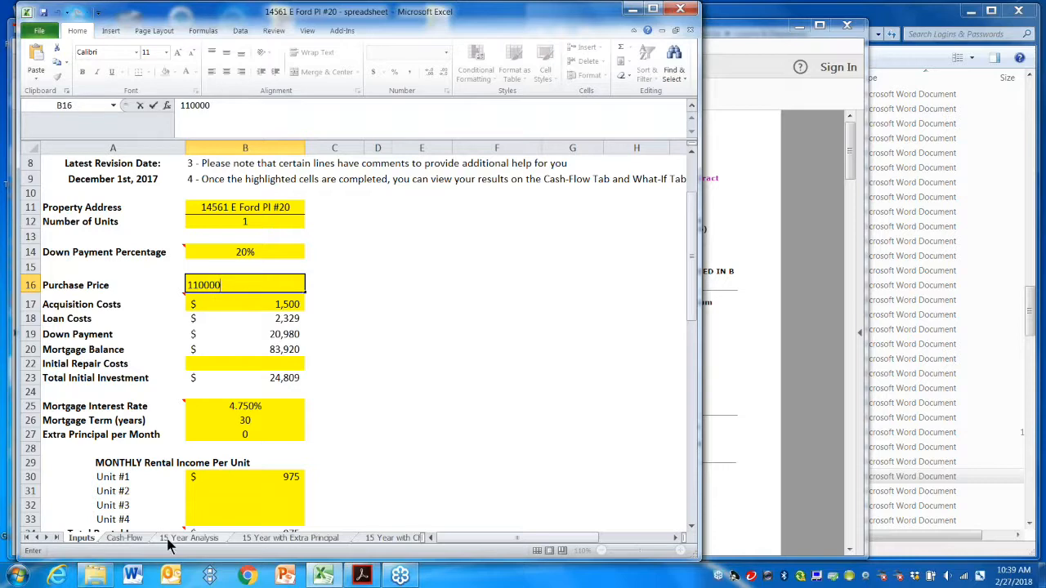
click(137, 536)
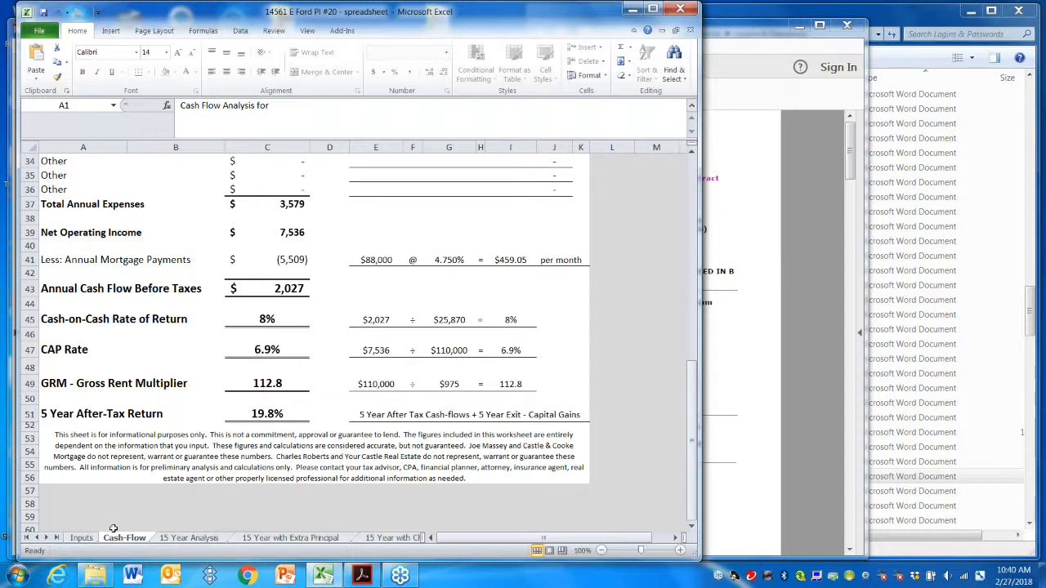
Set the purchase price to 99,000 on the Inputs sheet and compare the returns on the Cash-Flow sheet
click(83, 538)
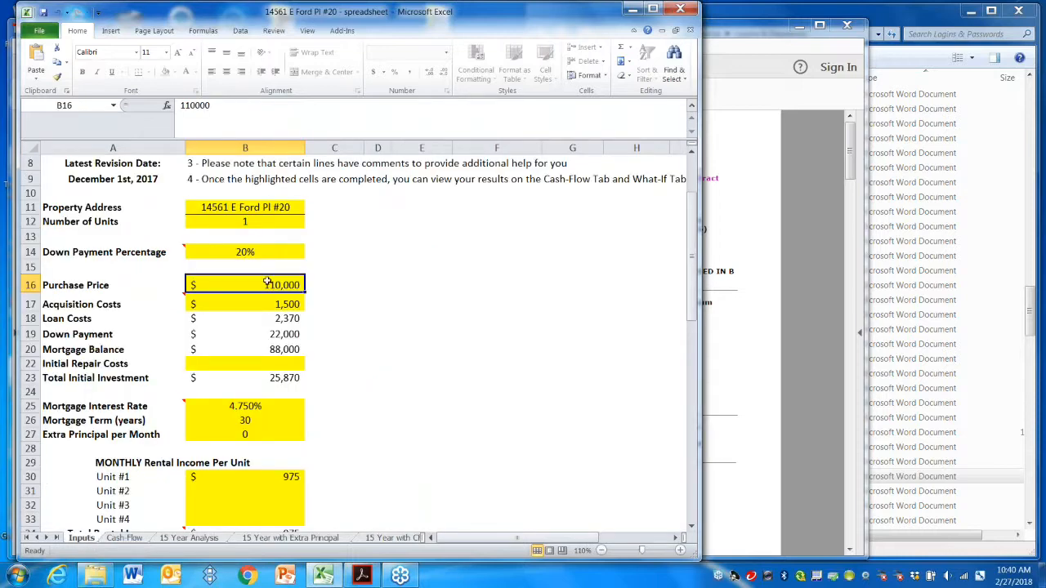
text(99000)
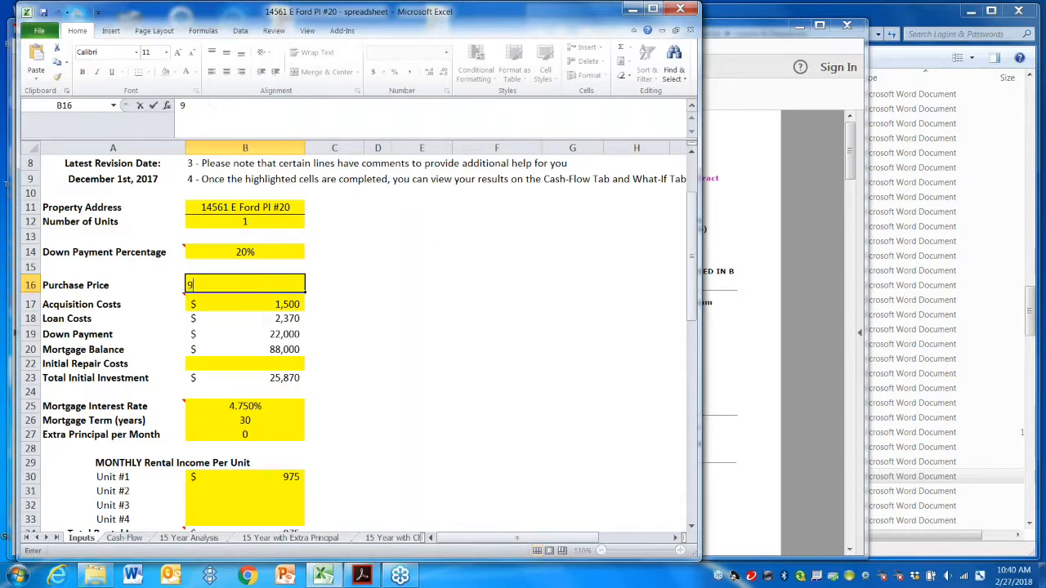
click(130, 540)
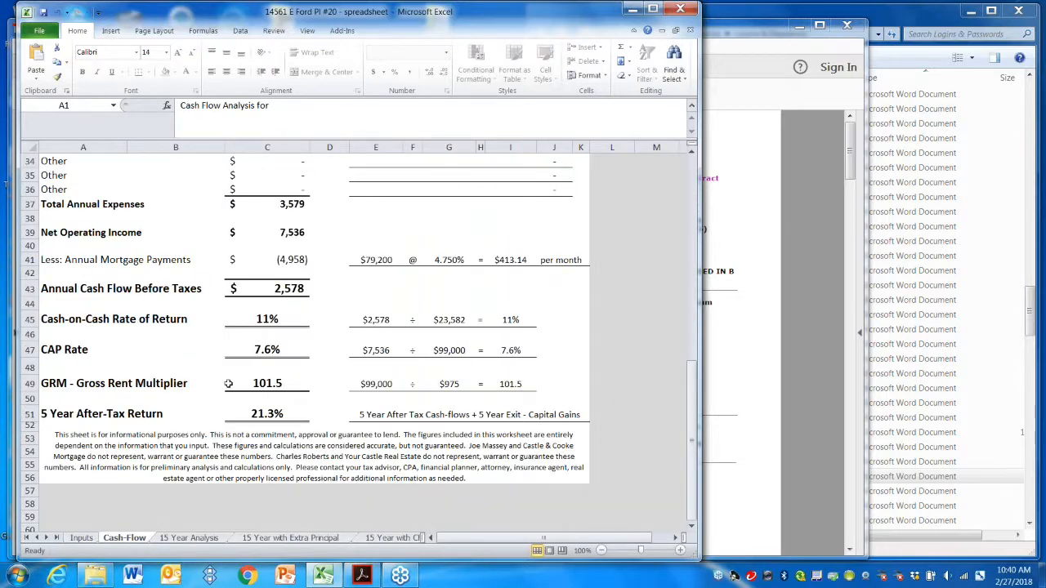
Set the purchase price to 105,000 and the Unit #1 monthly rent to 1,000, and check the Cash-Flow sheet's returns
click(81, 539)
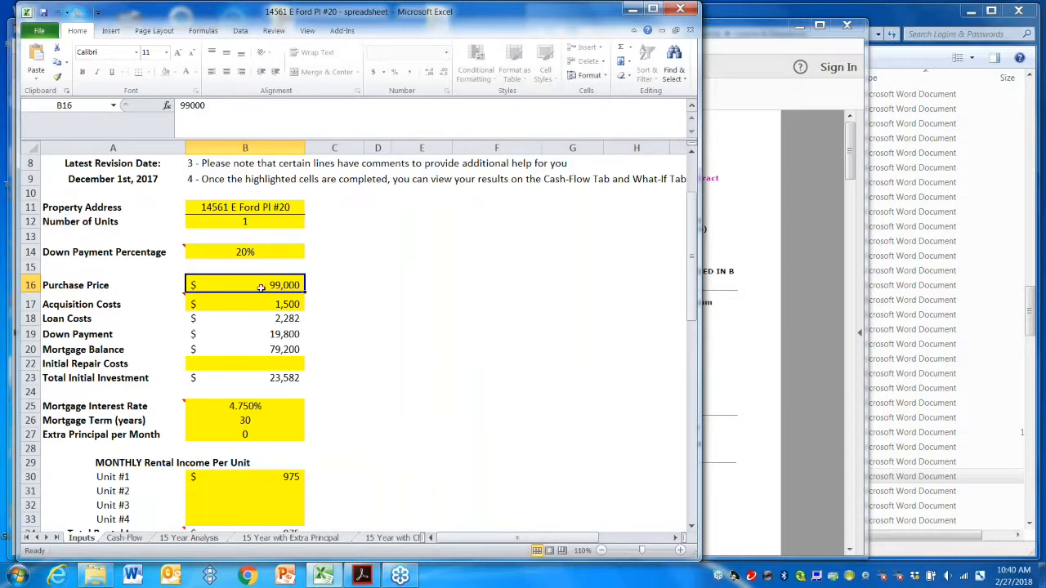
text(105000)
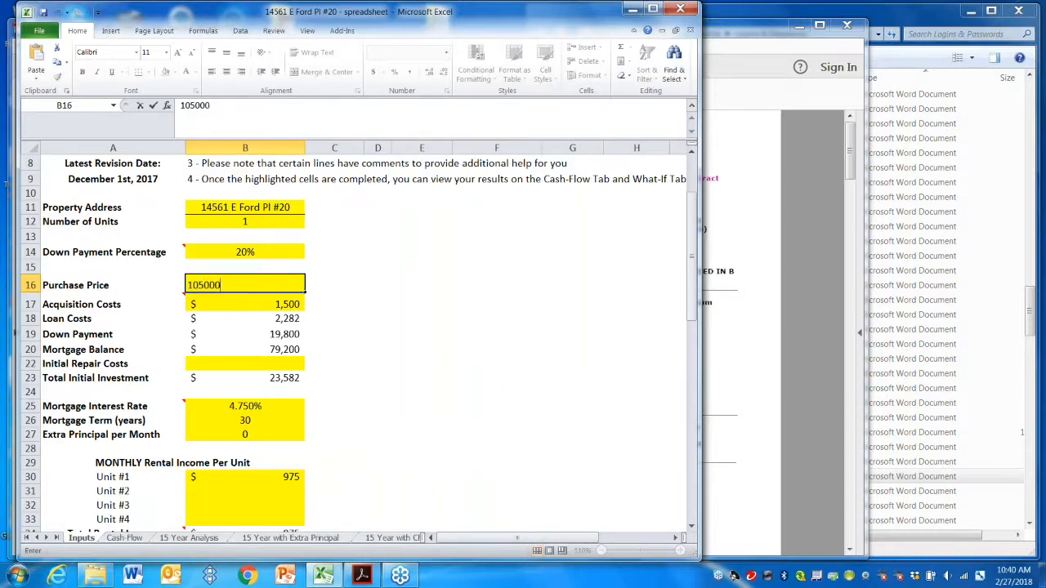
click(292, 478)
text(1000)
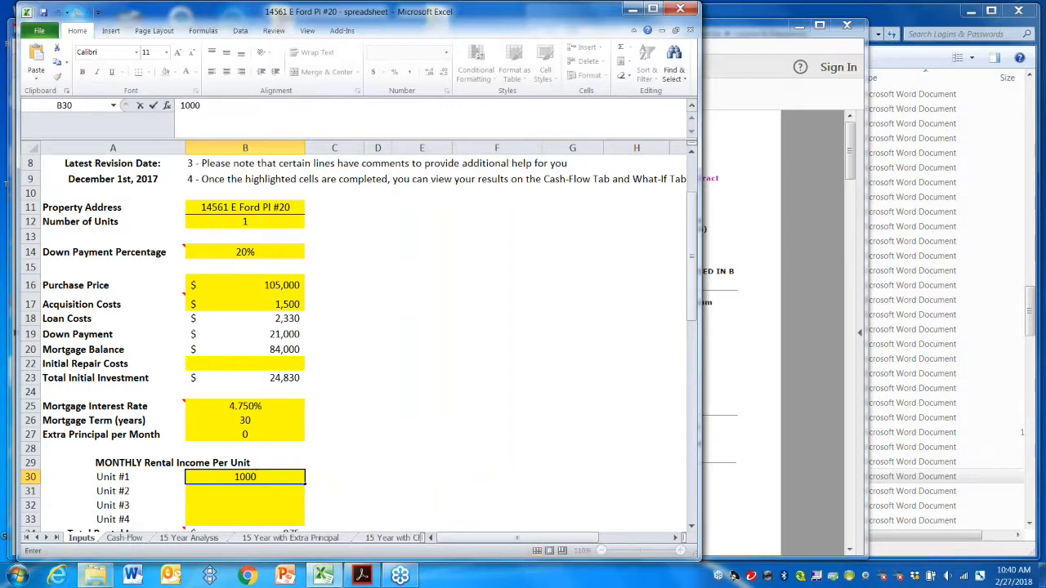
click(133, 540)
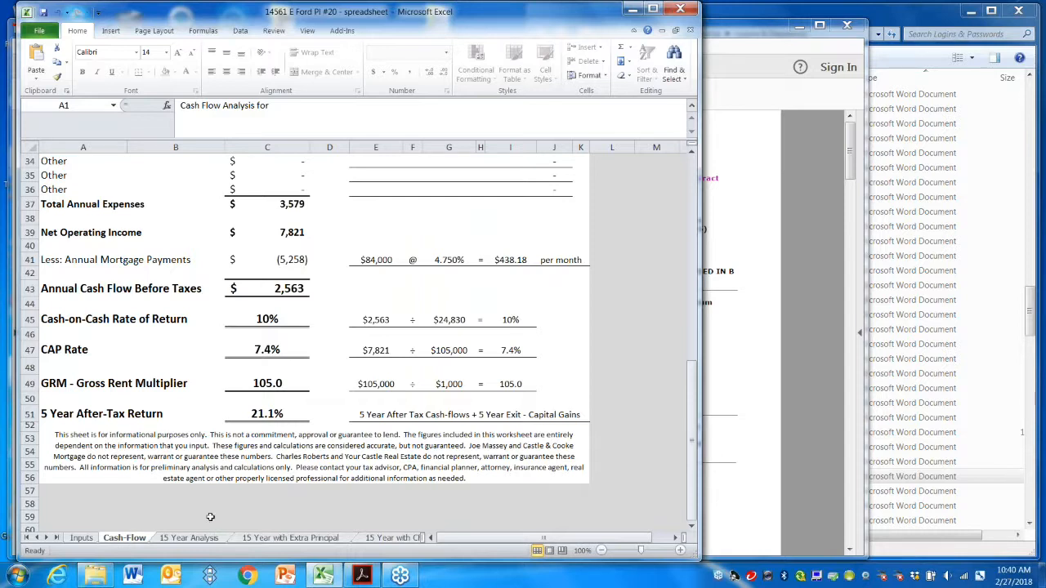
Look through the 15 Year Analysis, 15 Year with Extra Principal and 15 Year with CF to Principal sheets
click(200, 540)
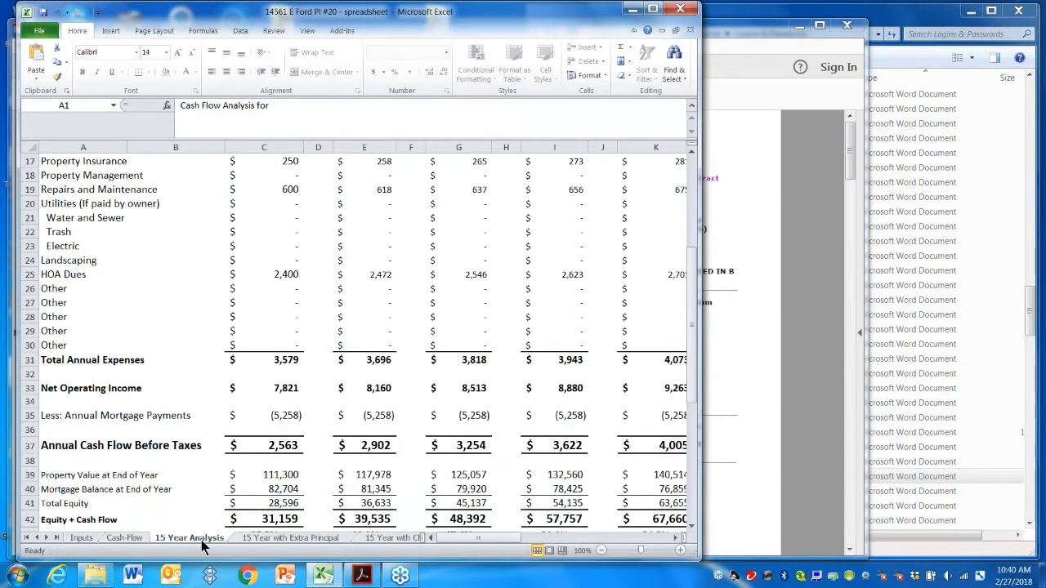
click(257, 538)
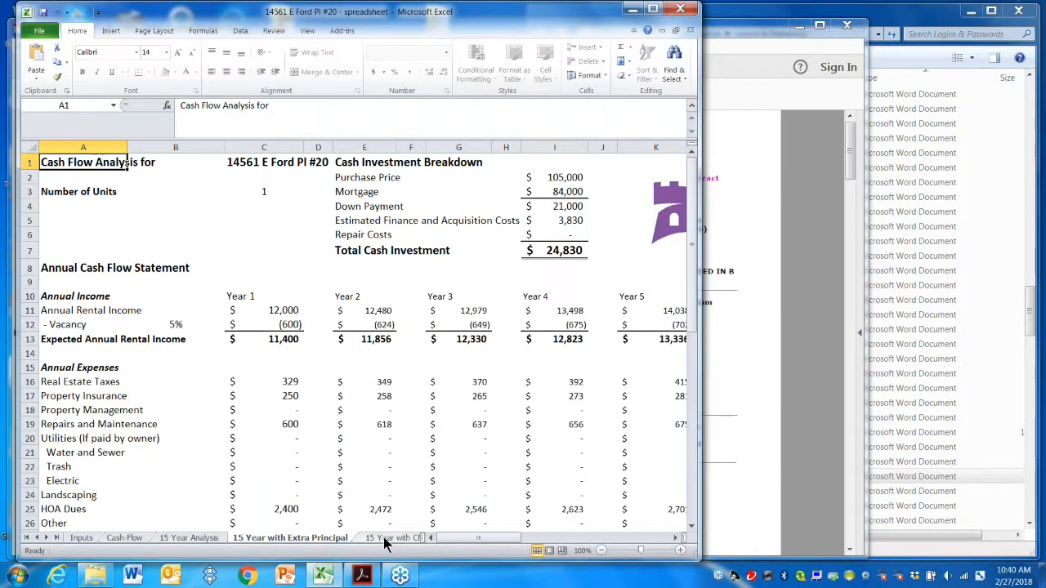
click(384, 539)
click(47, 538)
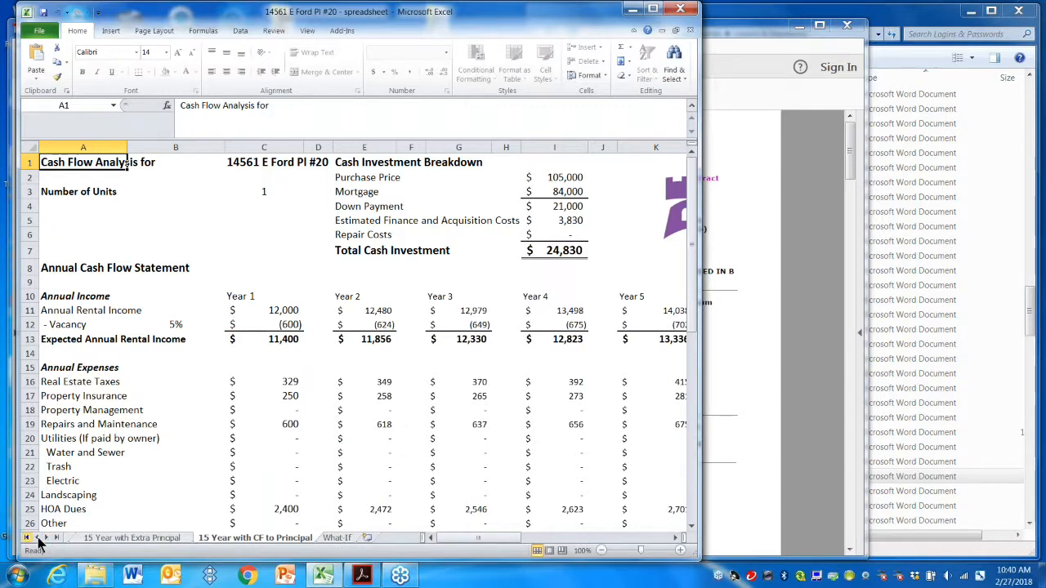
click(36, 538)
click(35, 538)
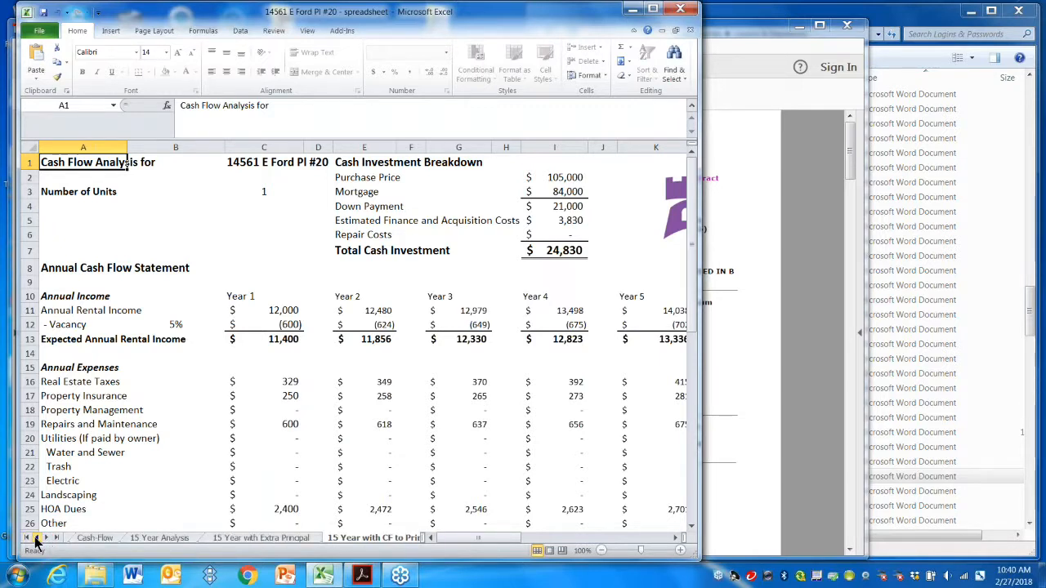
click(36, 538)
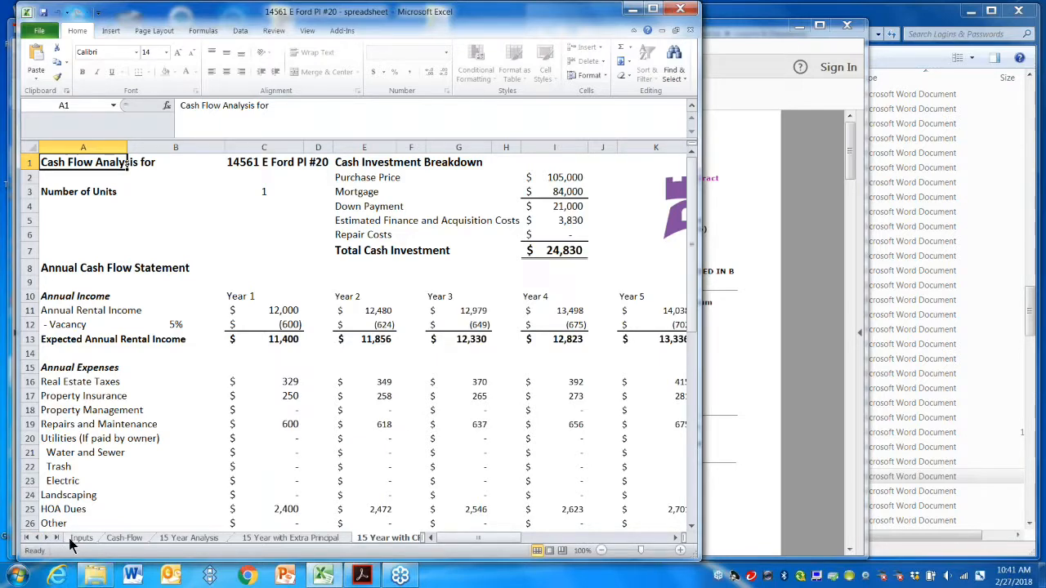
Review the entries on the Inputs sheet again and return to the return metrics on the Cash-Flow sheet
click(71, 542)
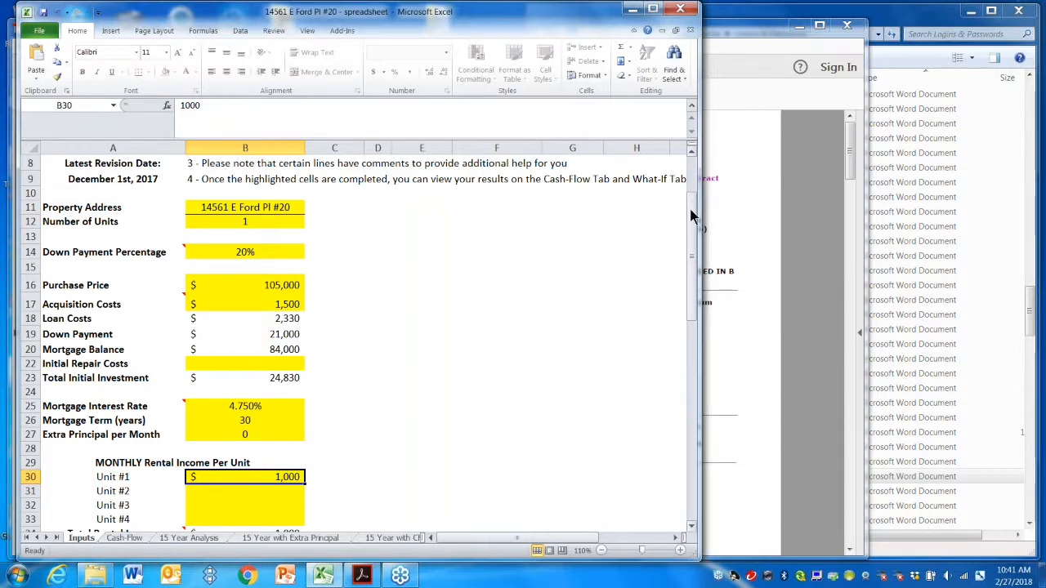
scroll(690, 215, up, 3)
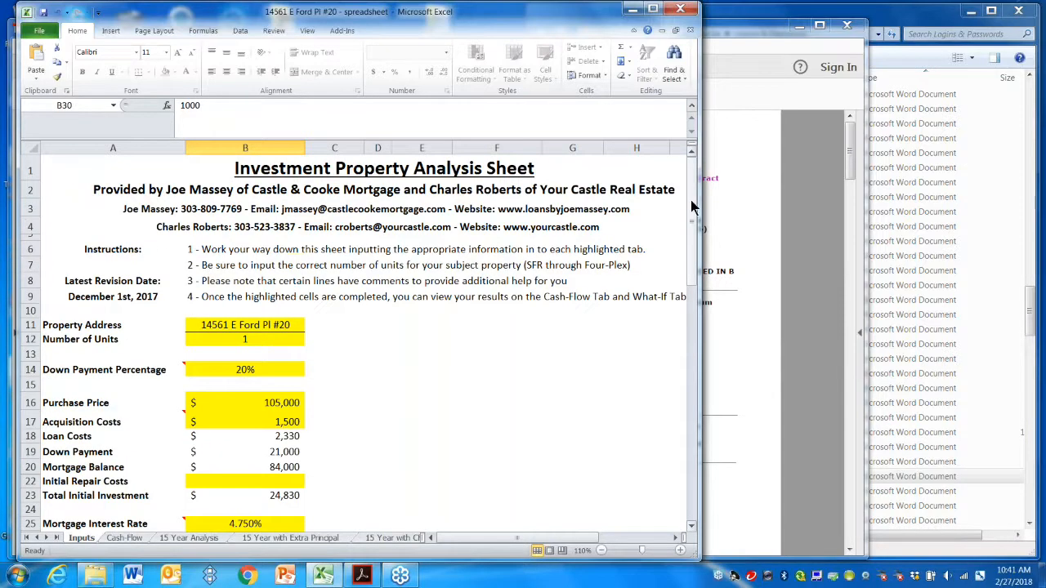
scroll(691, 215, down, 2)
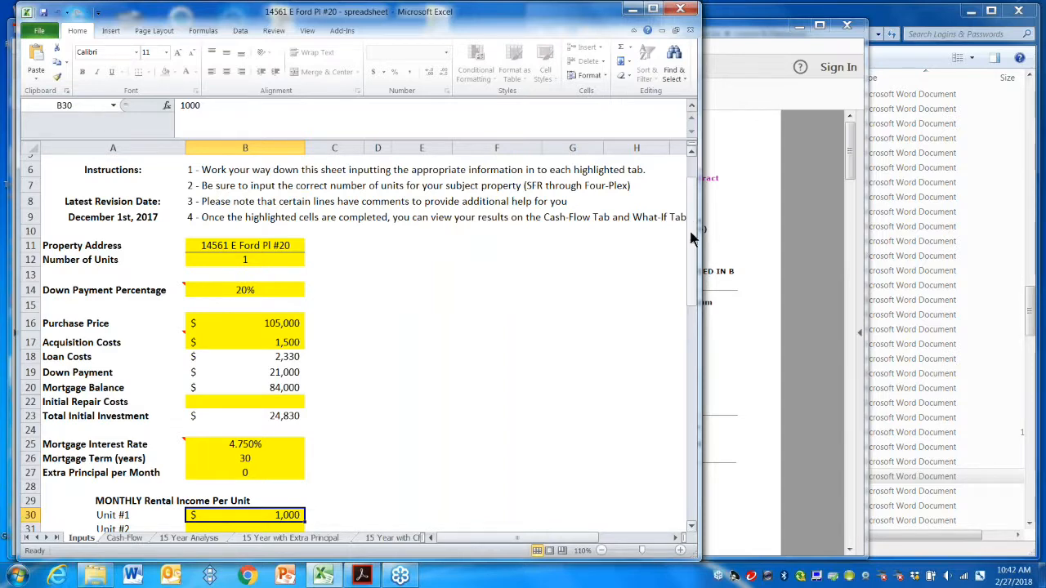
drag(689, 238, 697, 327)
click(124, 538)
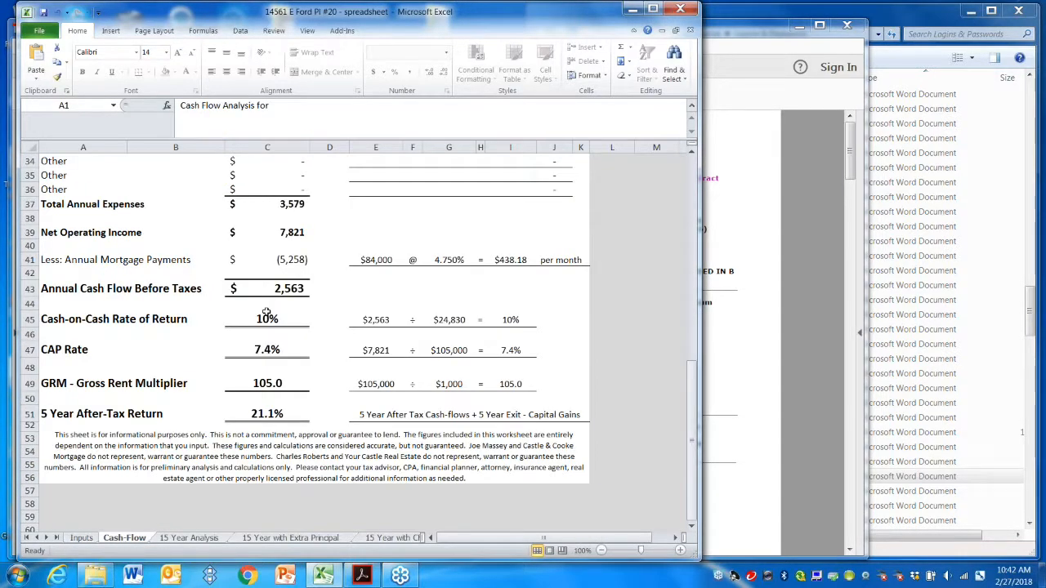